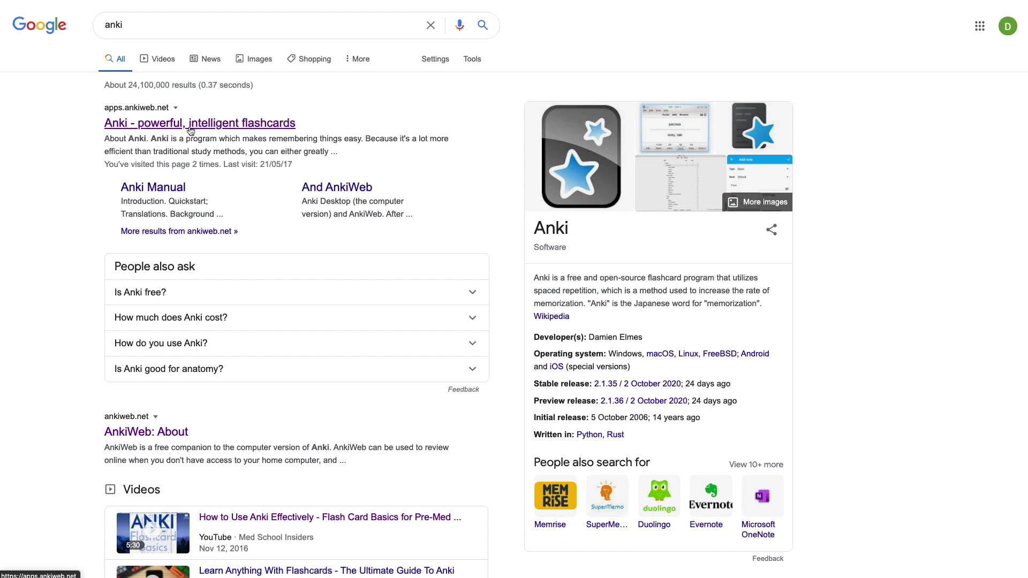
# - Open the official Anki site and view its Mac, Windows and mobile download options
pyautogui.click(191, 129)
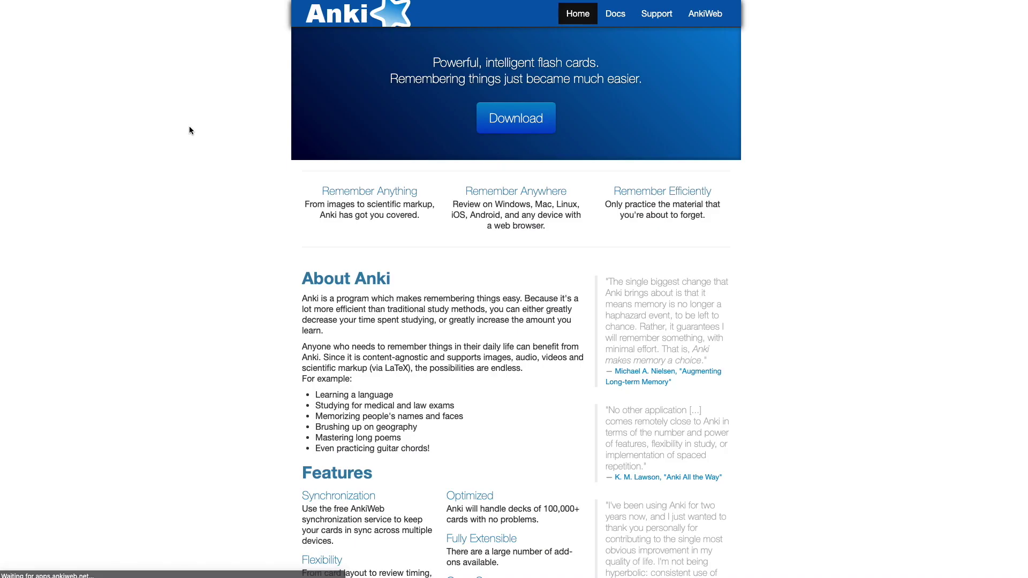
pyautogui.click(509, 122)
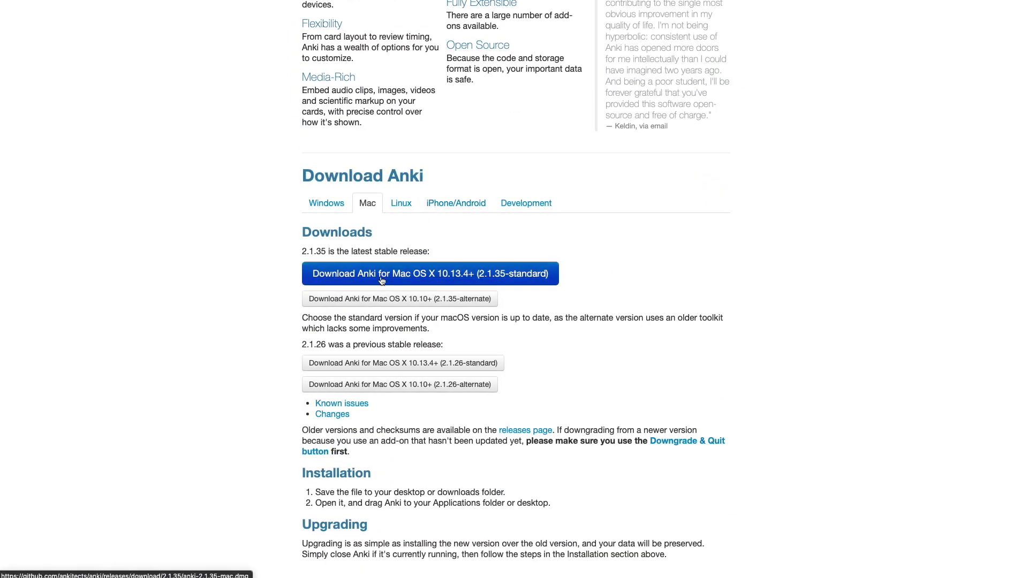
pyautogui.click(326, 203)
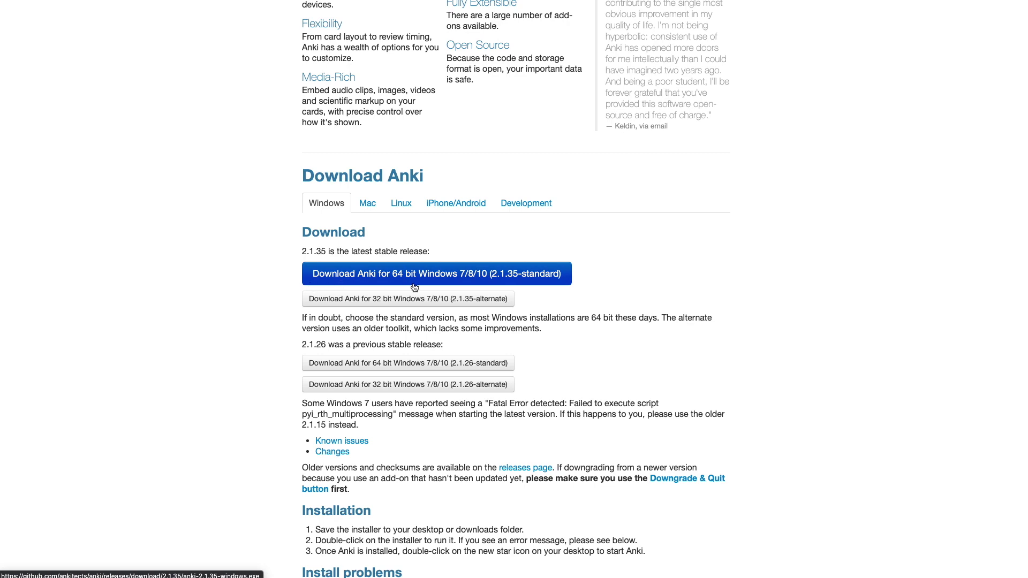
pyautogui.click(455, 203)
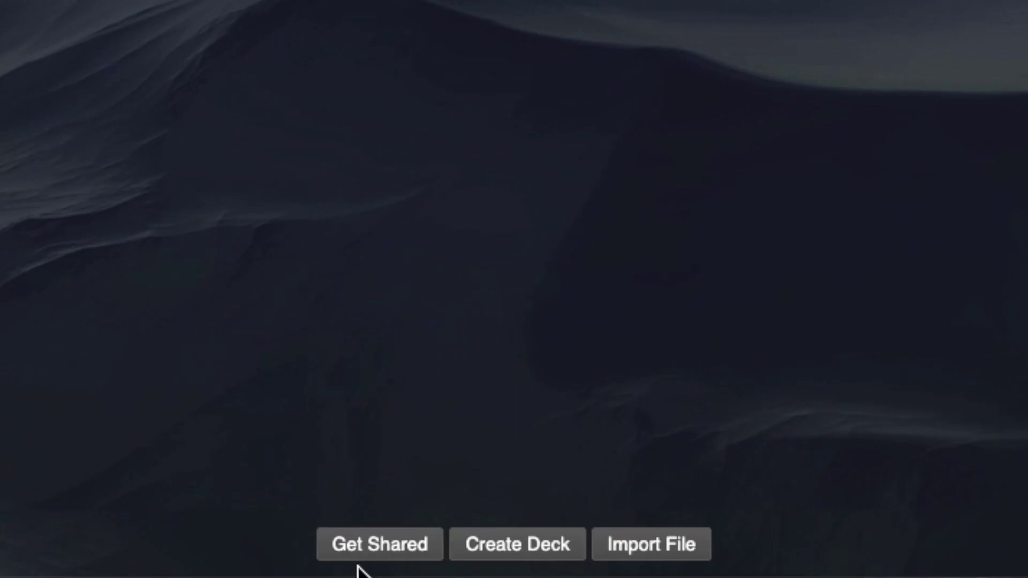
# - Search AnkiWeb shared decks for MCAT and download the MCAT MEMORIZABLES deck
pyautogui.click(374, 550)
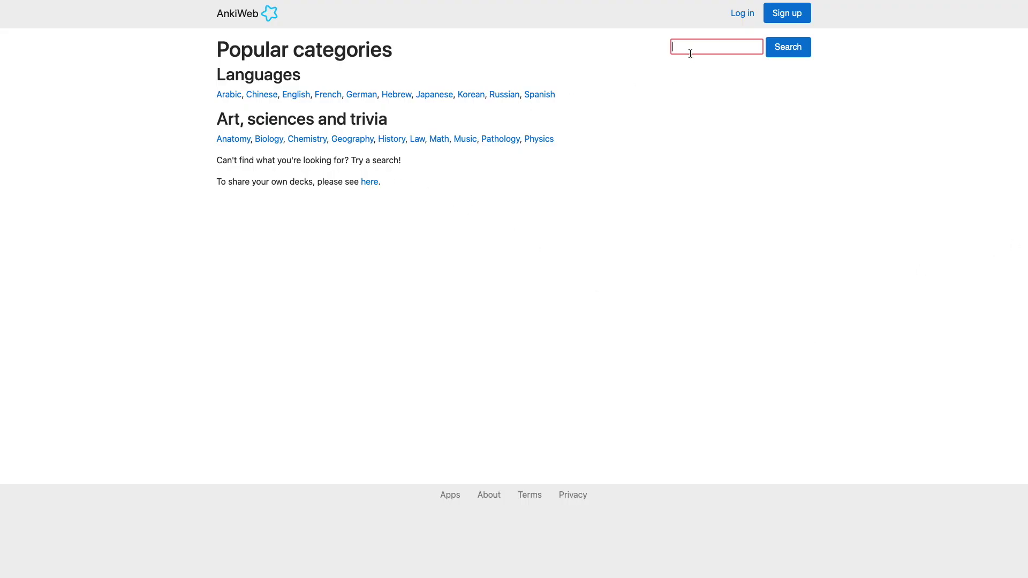
pyautogui.write('MCAT')
pyautogui.press('Return')
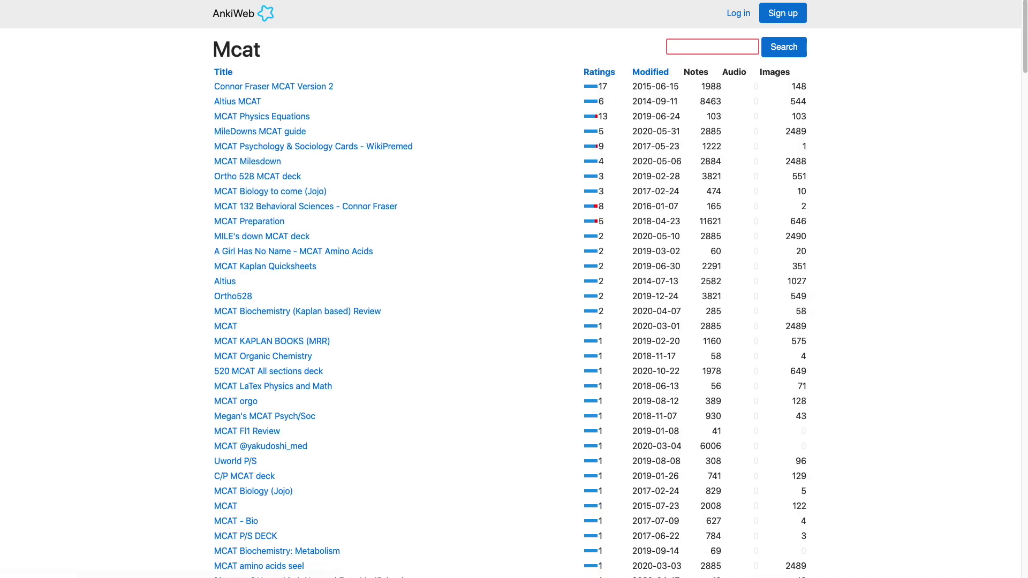
pyautogui.scroll(-15, 378, 245)
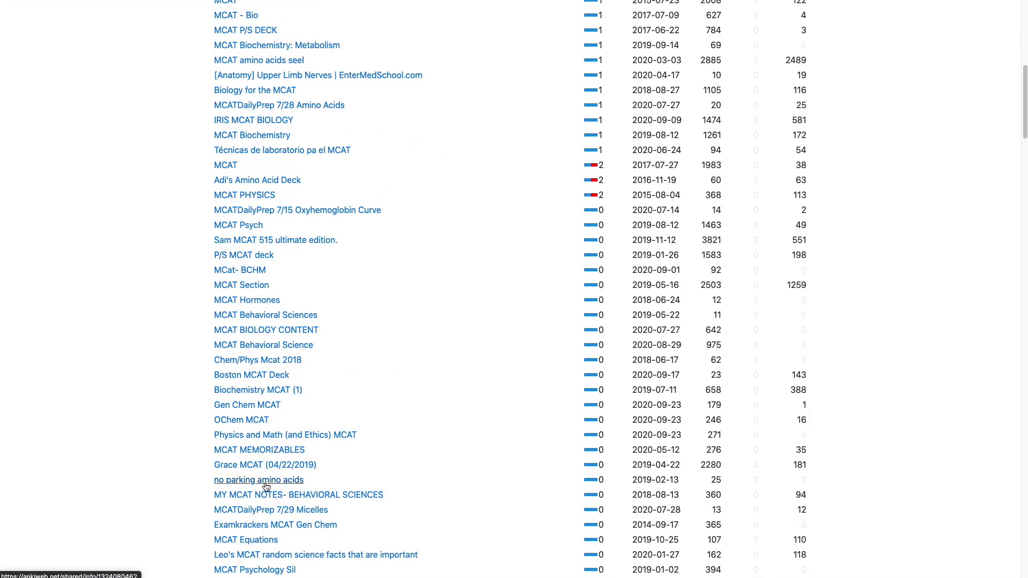
pyautogui.click(261, 450)
pyautogui.click(262, 479)
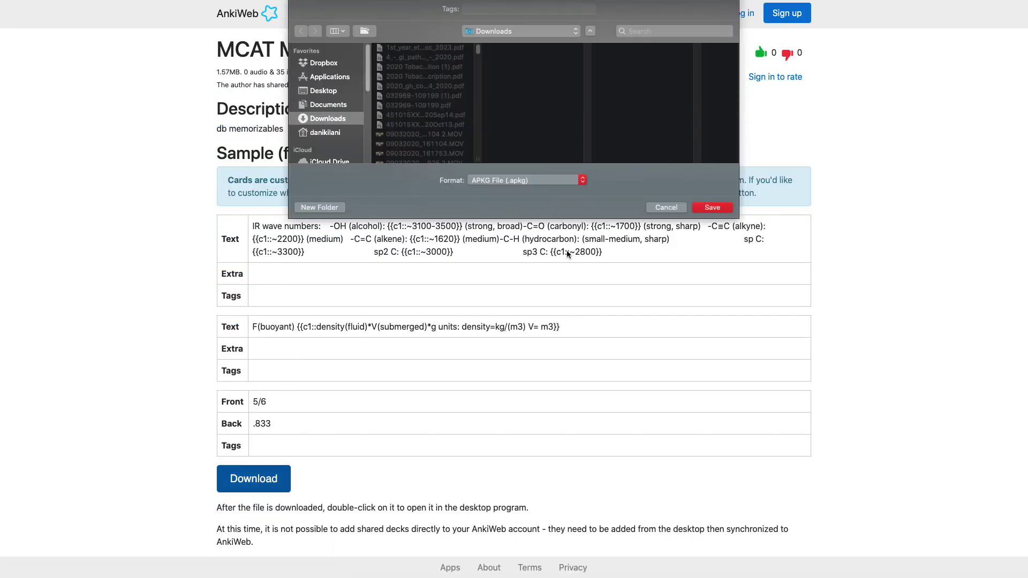
# - Save the MCAT .apkg to Downloads, import its 276 notes, and open the M4: Numbers deck
pyautogui.click(722, 209)
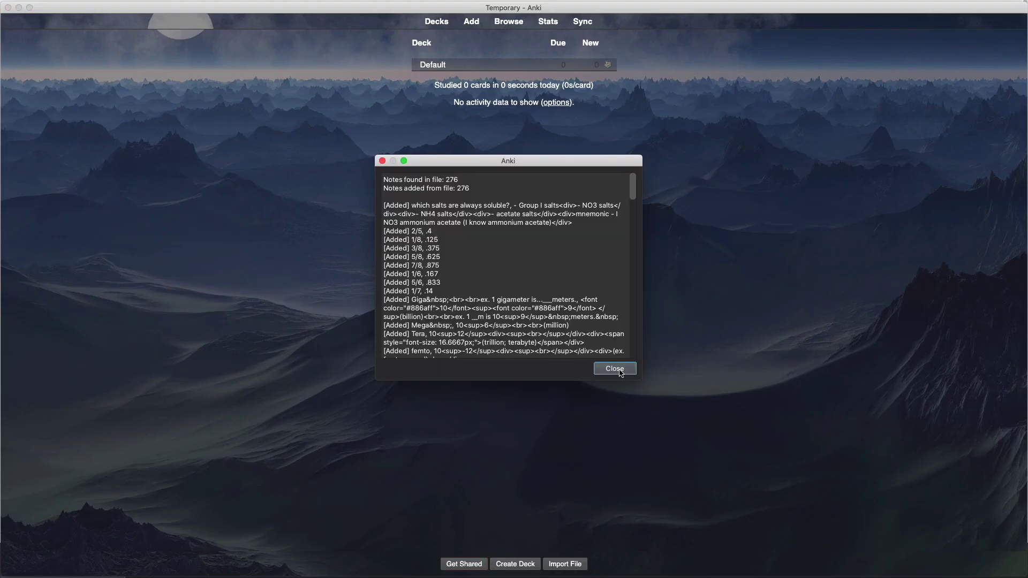
pyautogui.click(618, 369)
pyautogui.click(452, 77)
# - Study a card from the deck, then bring up the Default deck's options
pyautogui.click(571, 90)
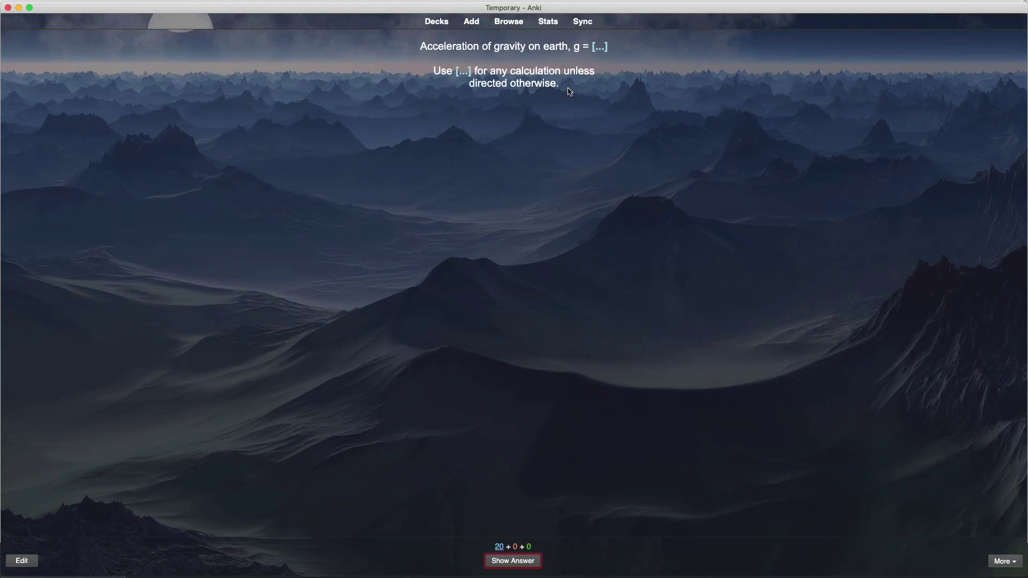
pyautogui.press('space')
pyautogui.press('space')
pyautogui.press('space')
pyautogui.press('space')
pyautogui.press('space')
pyautogui.press('space')
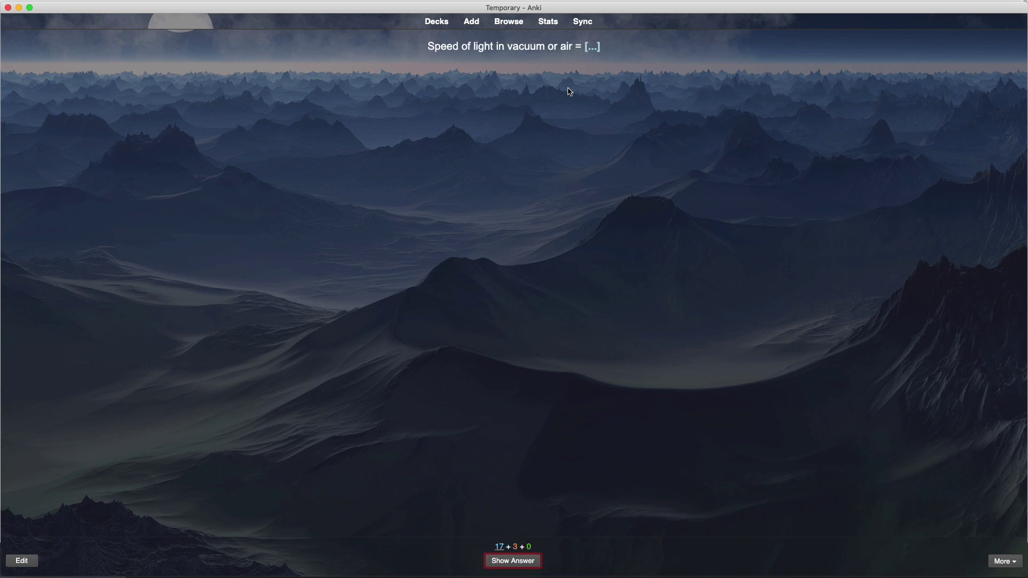
pyautogui.press('space')
pyautogui.press('space')
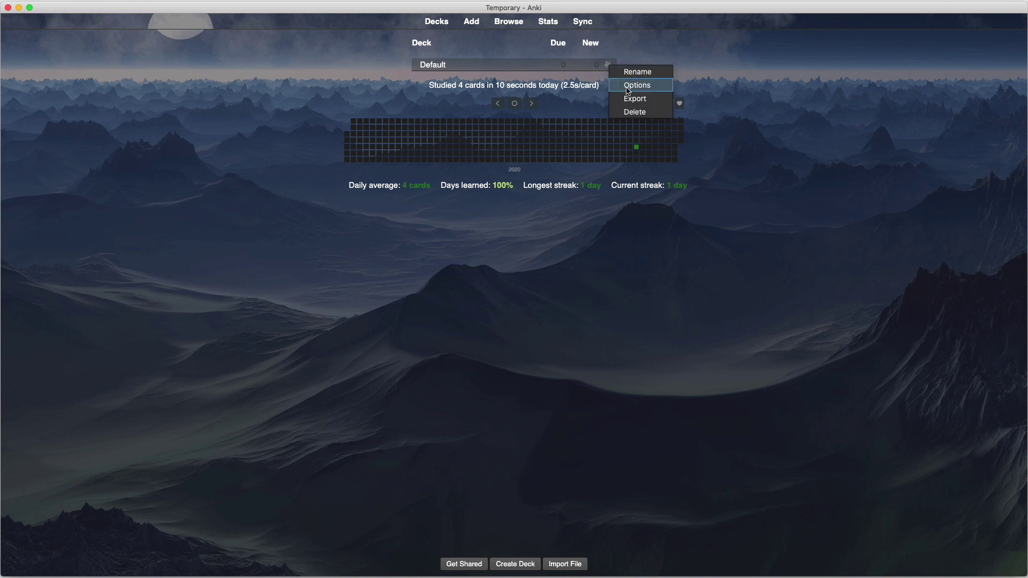
pyautogui.click(628, 90)
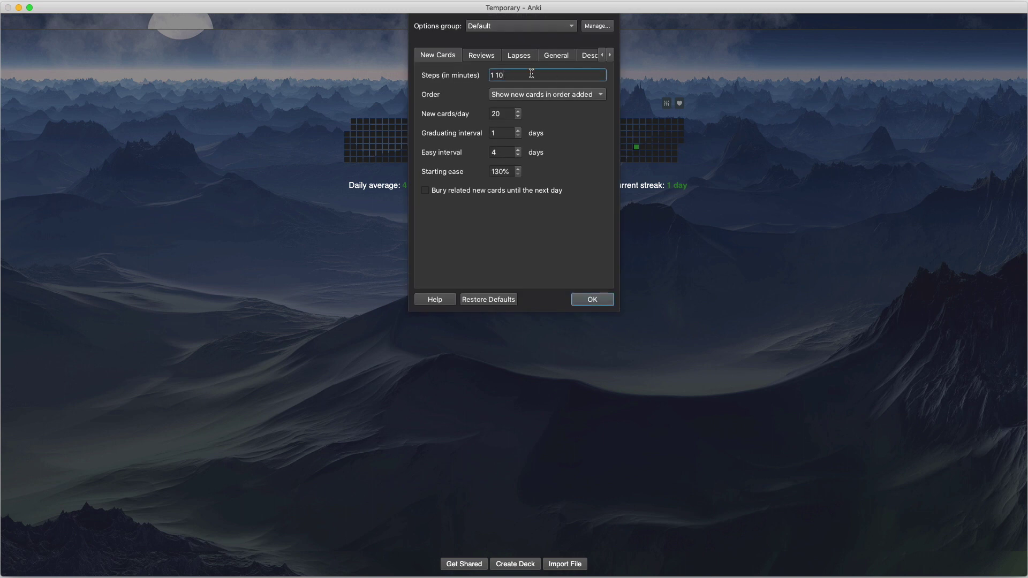
# - Add a new deck options group via Manage, entering 'Recommended Settings' as its name
pyautogui.click(589, 26)
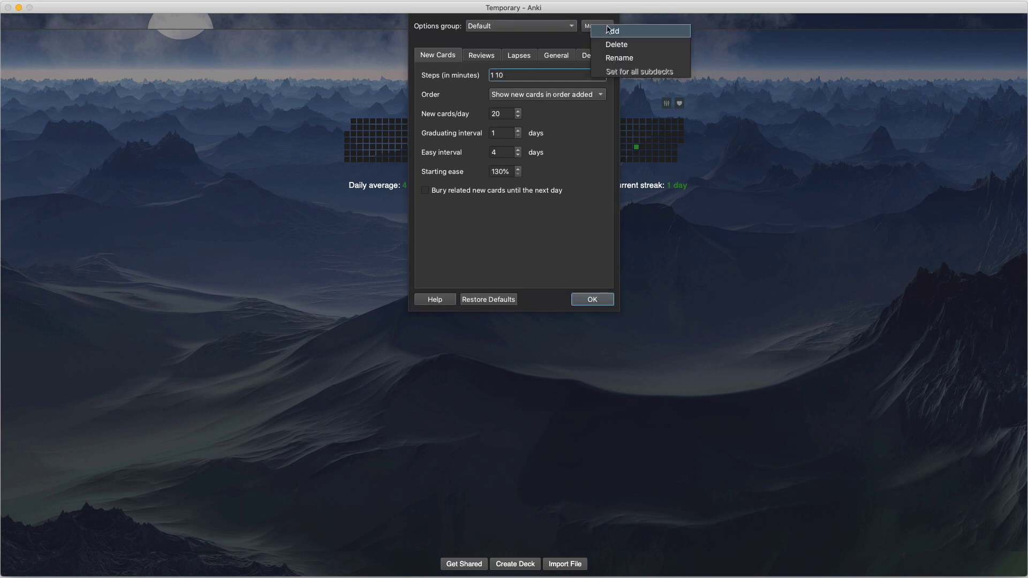
pyautogui.click(612, 30)
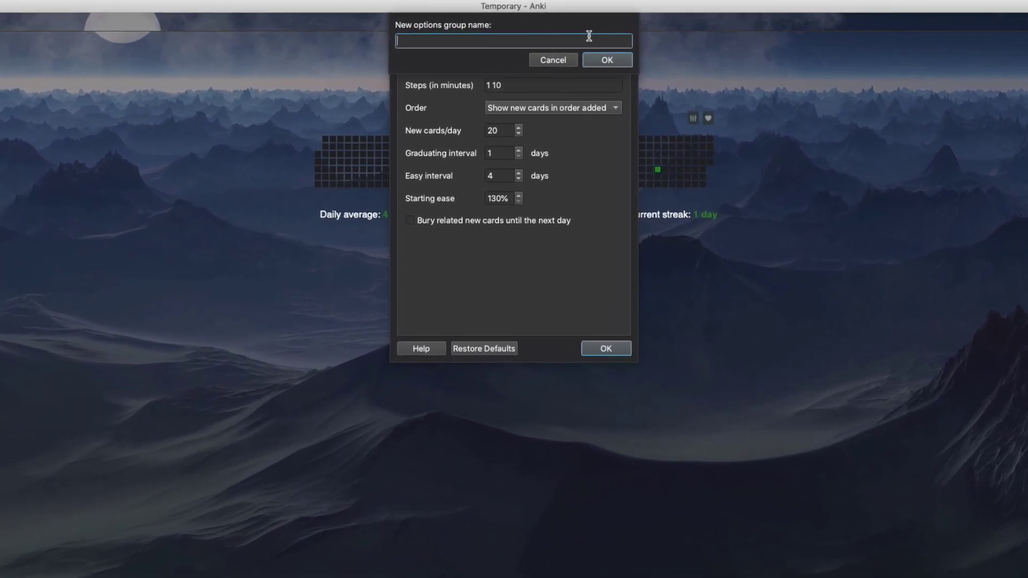
pyautogui.write('Recommend')
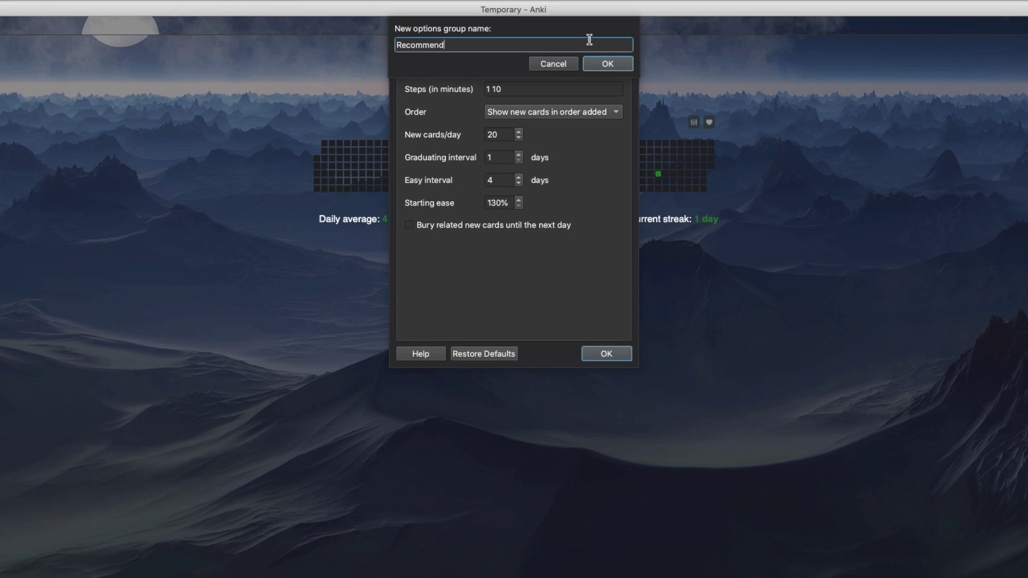
pyautogui.write('ed Settings')
pyautogui.press('Return')
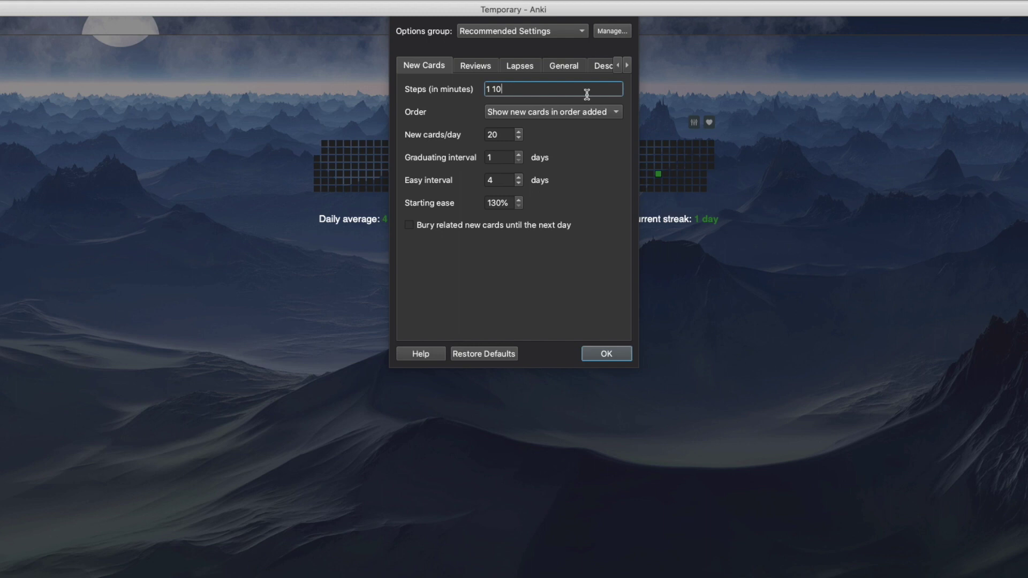
pyautogui.press('BackSpace')
pyautogui.press('BackSpace')
pyautogui.press('BackSpace')
pyautogui.press('BackSpace')
pyautogui.write('15 1440 86401')
pyautogui.click(506, 133)
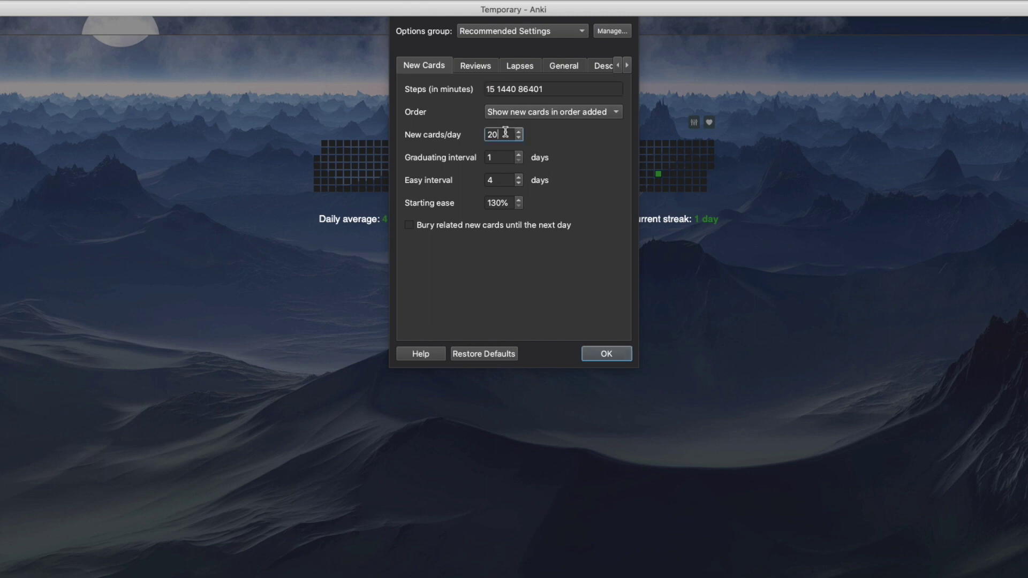
pyautogui.press('BackSpace')
pyautogui.press('BackSpace')
pyautogui.write('9999')
# - Set graduating interval 15, easy interval 60 and starting ease 250%
pyautogui.click(498, 157)
pyautogui.write('5')
pyautogui.press('Tab')
pyautogui.write('60')
pyautogui.press('Tab')
pyautogui.click(487, 203)
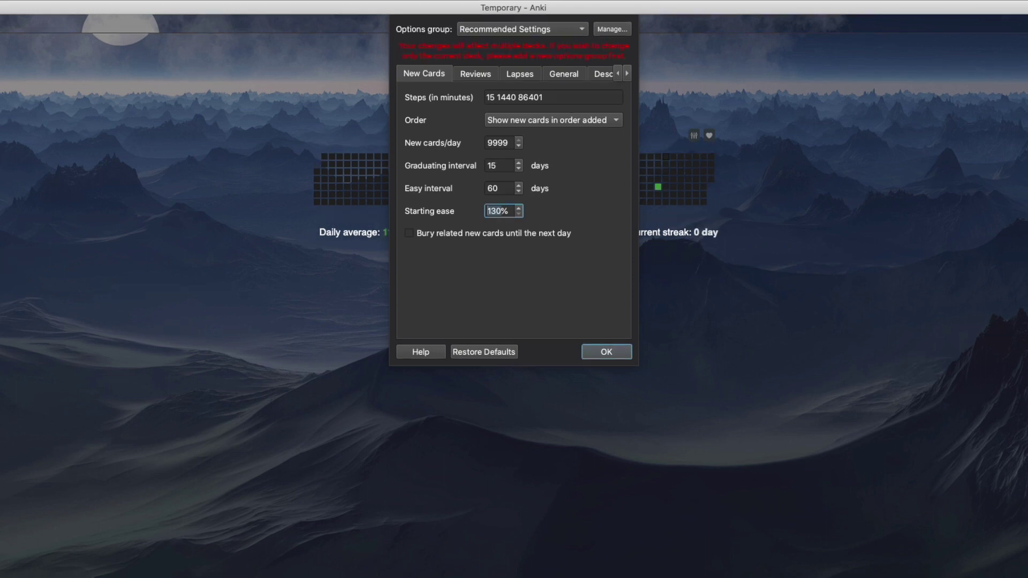
pyautogui.write('250')
pyautogui.click(475, 74)
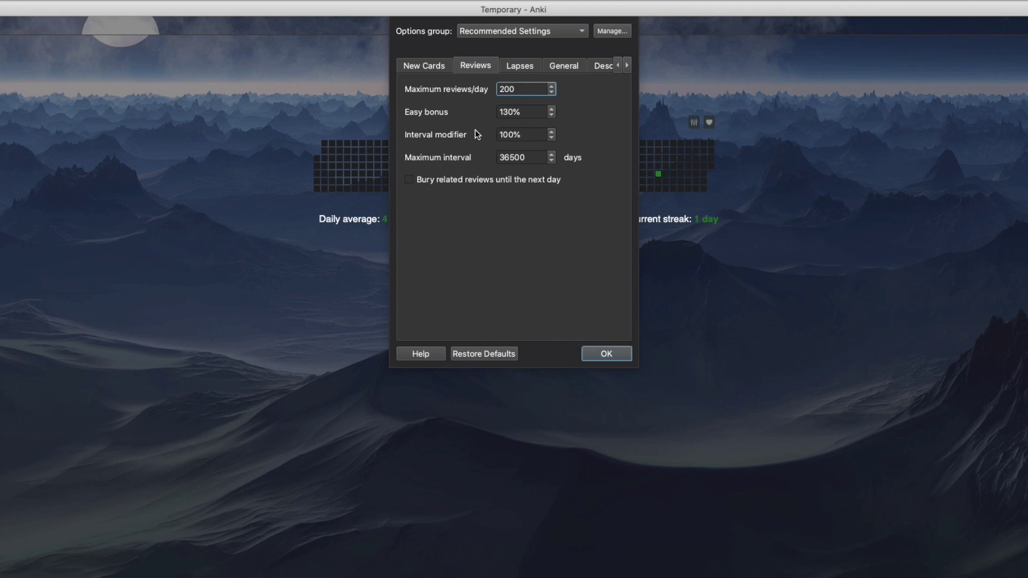
# - Set reviews to 9999/day, easy bonus 130%, interval modifier 100% and maximum interval 90 days
pyautogui.write('9999')
pyautogui.press('Tab')
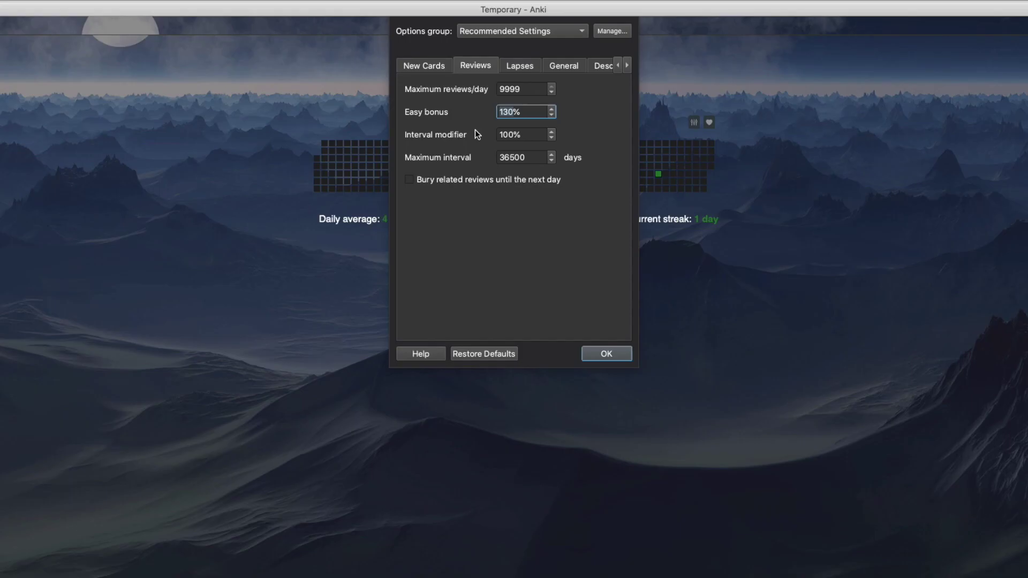
pyautogui.write('130')
pyautogui.press('Tab')
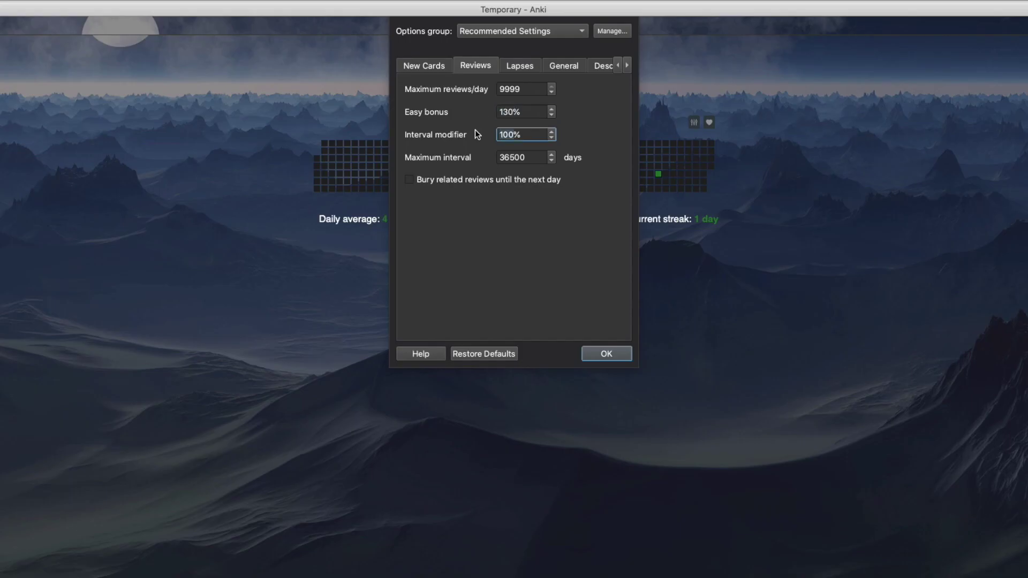
pyautogui.write('100')
pyautogui.press('Tab')
pyautogui.write('90')
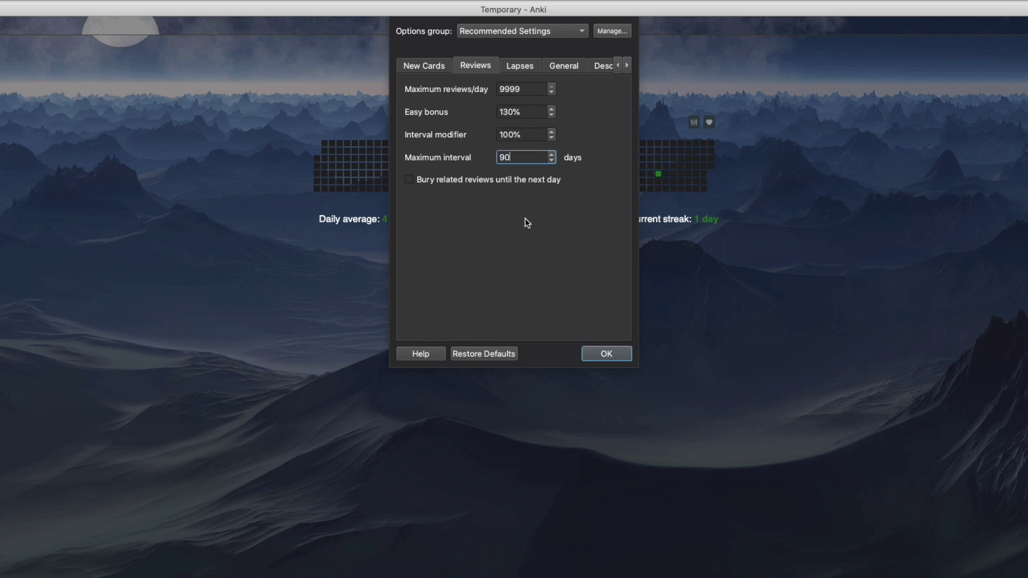
# - Set lapse steps 20, new interval 70%, minimum interval 2, leech threshold 8, and save the options
pyautogui.click(517, 64)
pyautogui.click(519, 92)
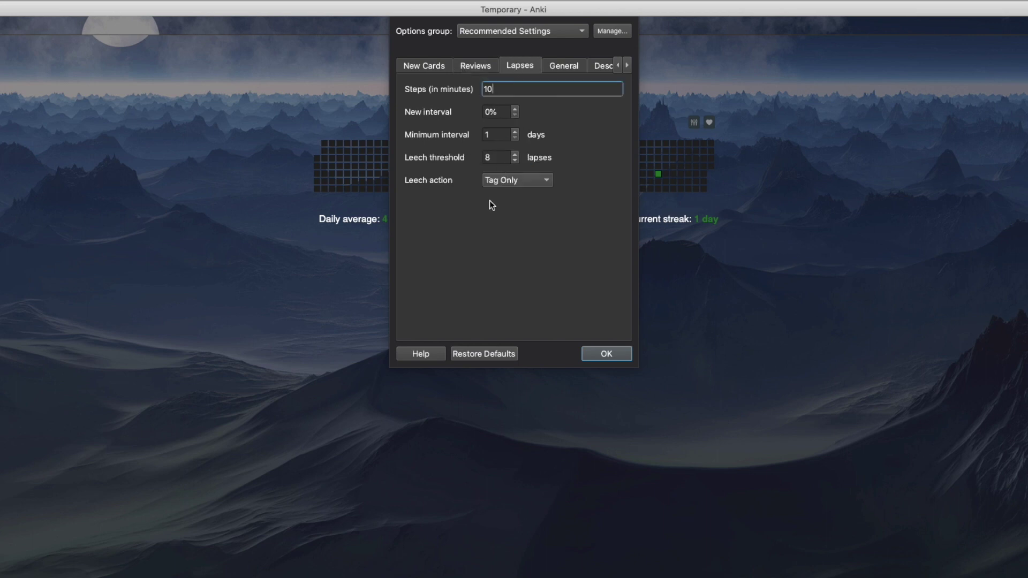
pyautogui.press('BackSpace')
pyautogui.press('BackSpace')
pyautogui.write('20')
pyautogui.press('Tab')
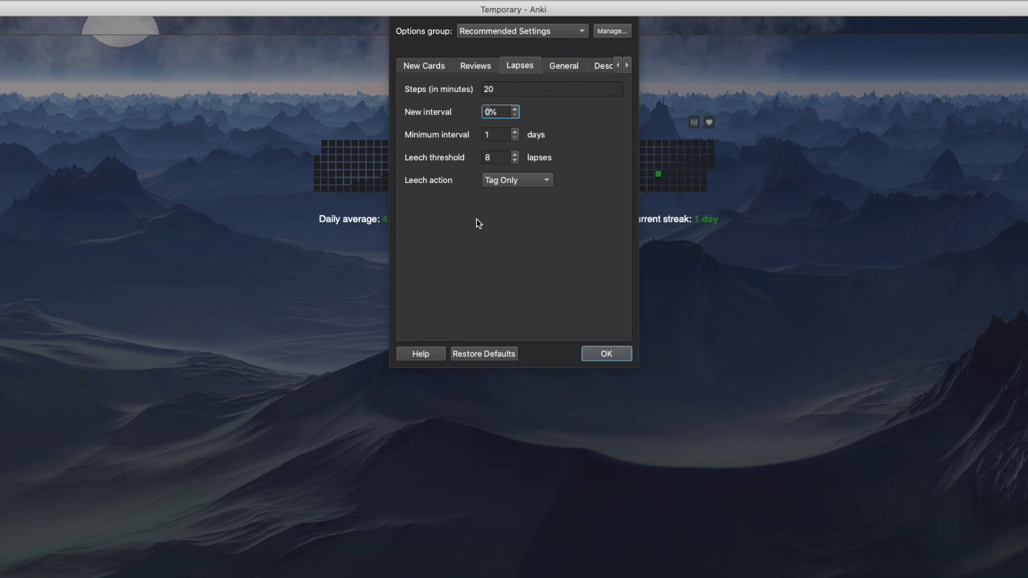
pyautogui.write('70')
pyautogui.press('Tab')
pyautogui.write('2')
pyautogui.press('Tab')
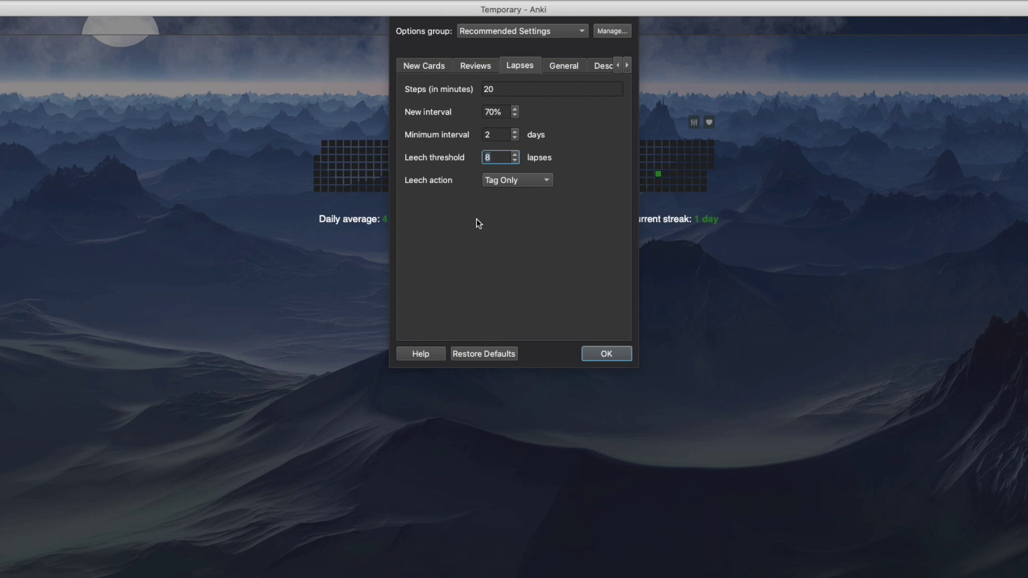
pyautogui.write('8')
pyautogui.click(610, 355)
# - Create a deck named TEST and open its options from the gear menu
pyautogui.click(519, 549)
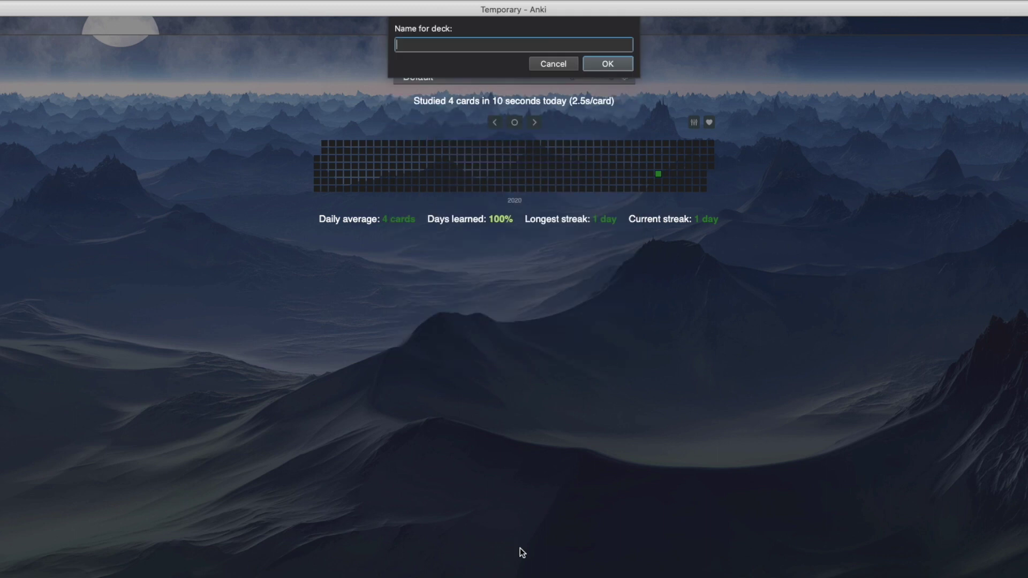
pyautogui.write('TEST')
pyautogui.press('Return')
pyautogui.click(616, 74)
pyautogui.click(645, 101)
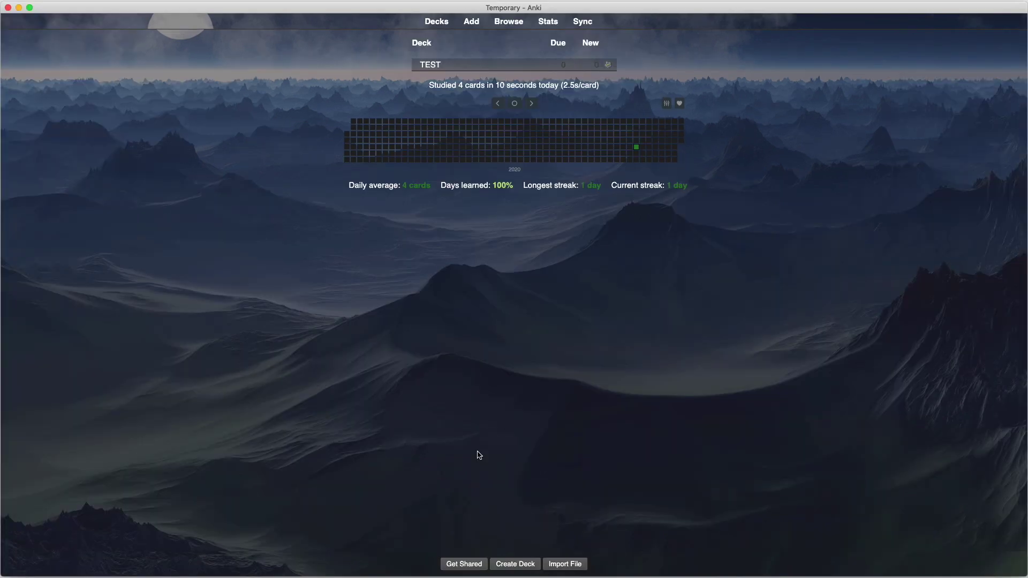
# - Create another deck named World Capitals
pyautogui.click(516, 566)
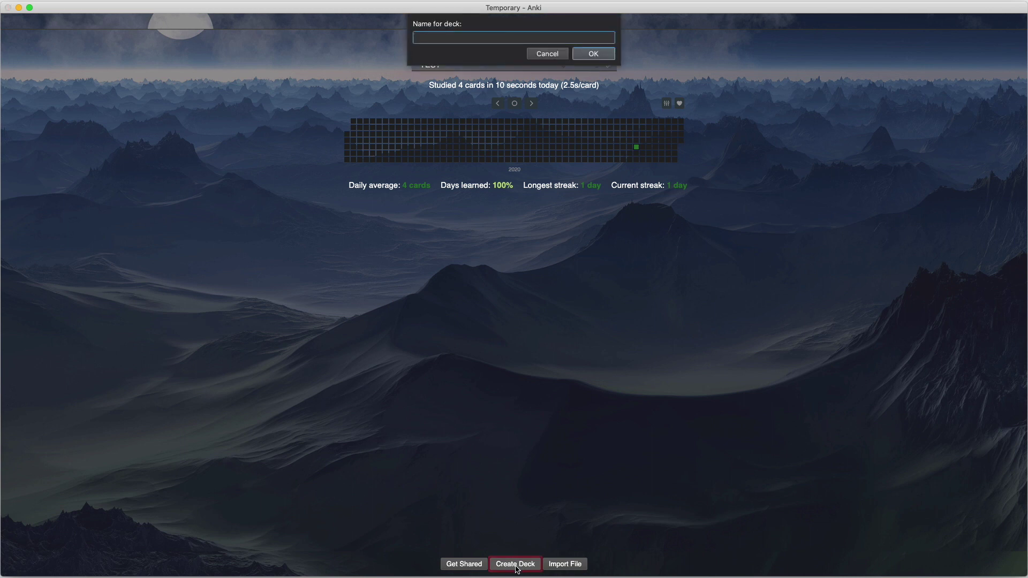
pyautogui.write('World Capitals')
pyautogui.press('Return')
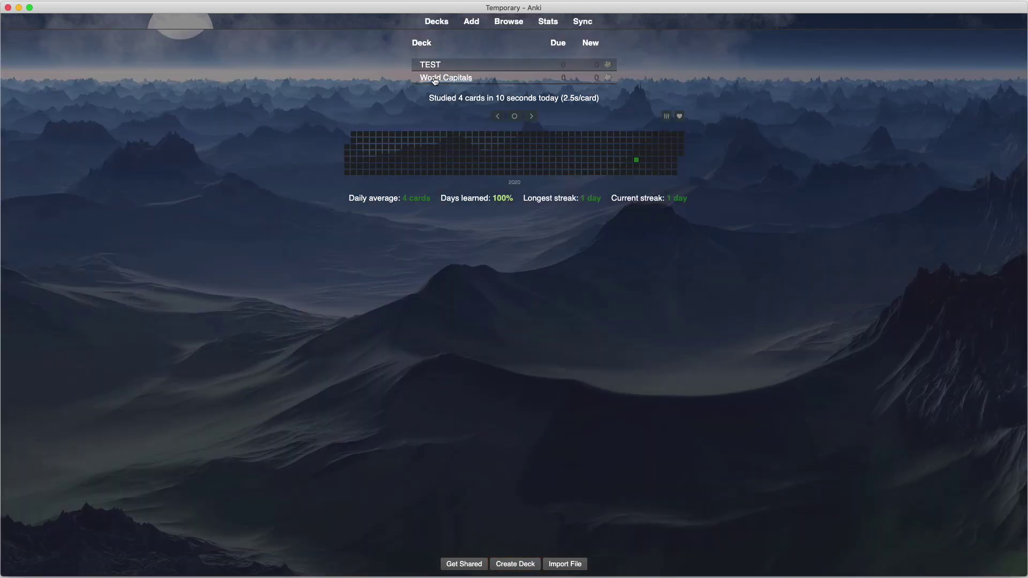
# - Add a Basic card to World Capitals: 'What is the capital of Canada?' with back 'Ottawa'
pyautogui.click(469, 81)
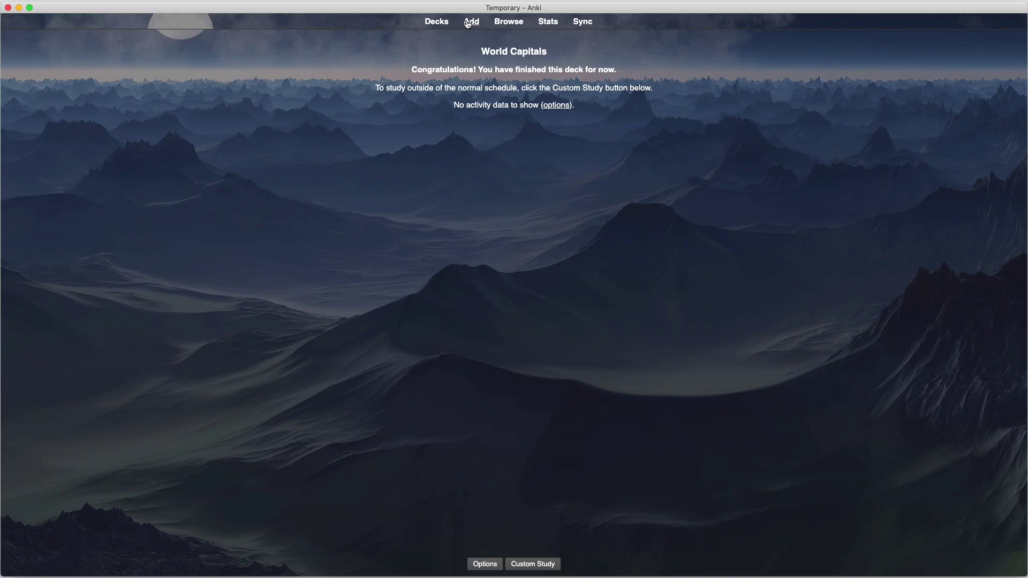
pyautogui.click(467, 22)
pyautogui.write('Wha')
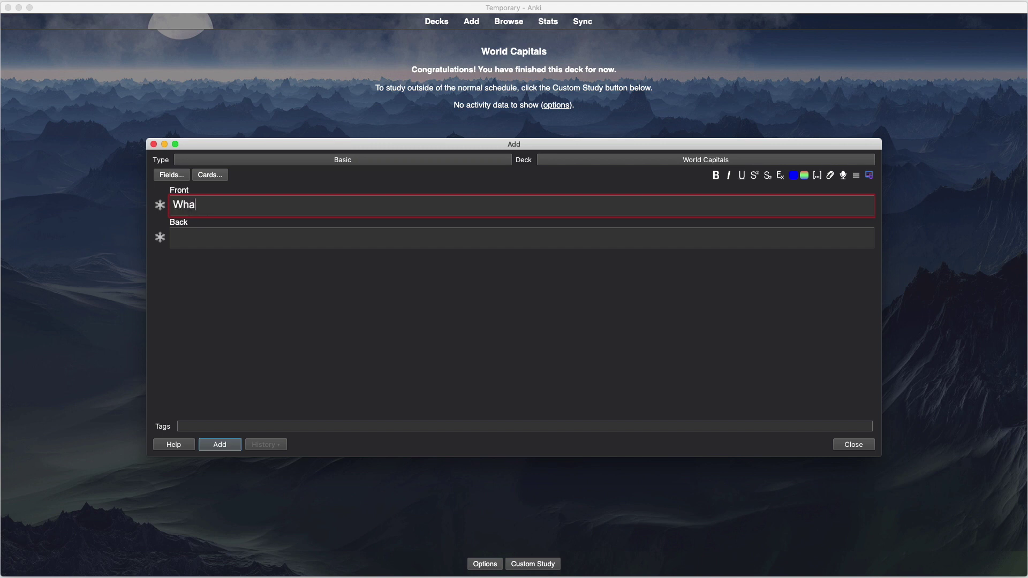
pyautogui.write('t is the capital of Canada?')
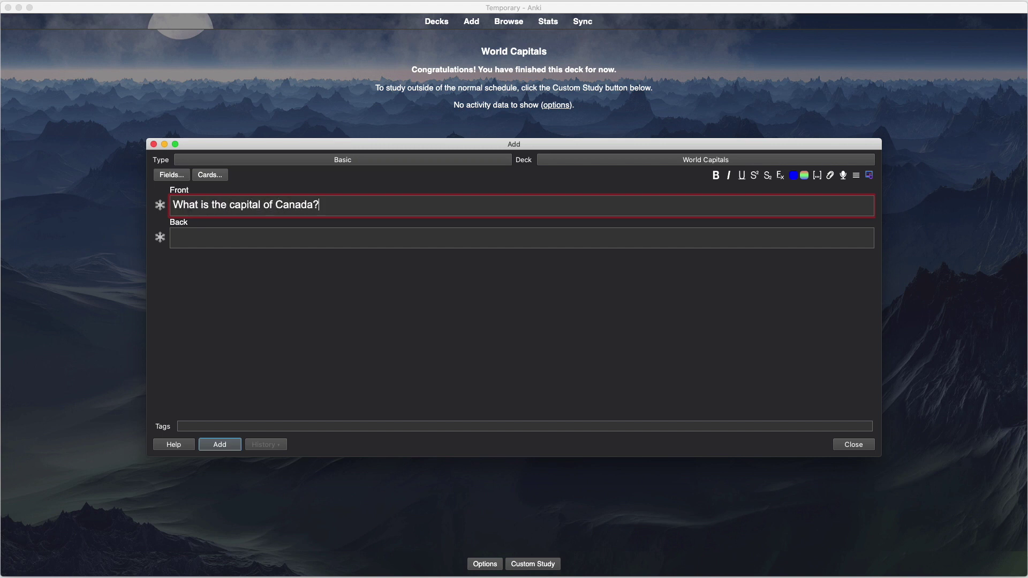
pyautogui.click(200, 243)
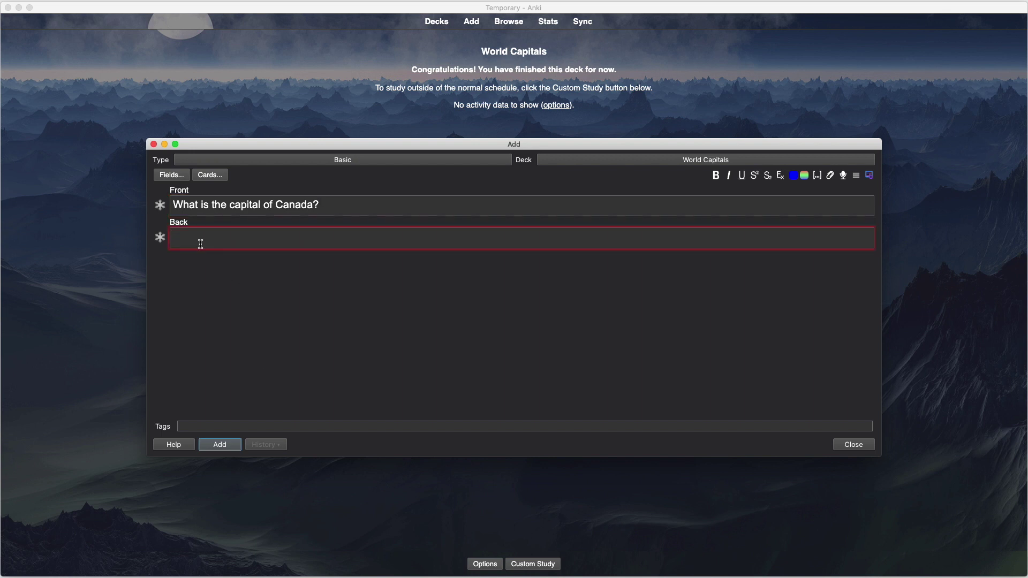
pyautogui.write('Ottawa')
pyautogui.click(222, 451)
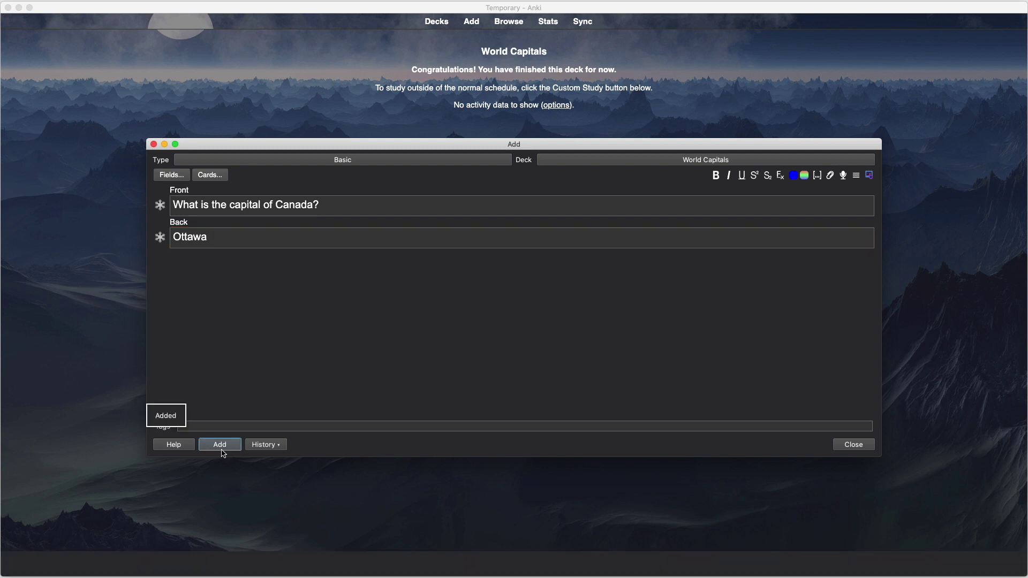
# - Switch the Add window's note type to Cloze
pyautogui.click(351, 161)
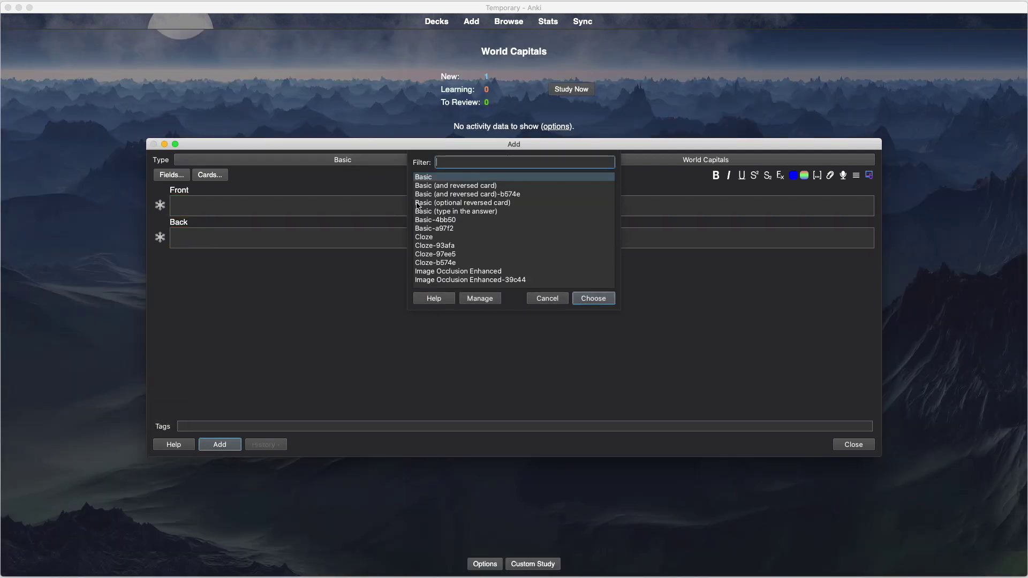
pyautogui.click(431, 237)
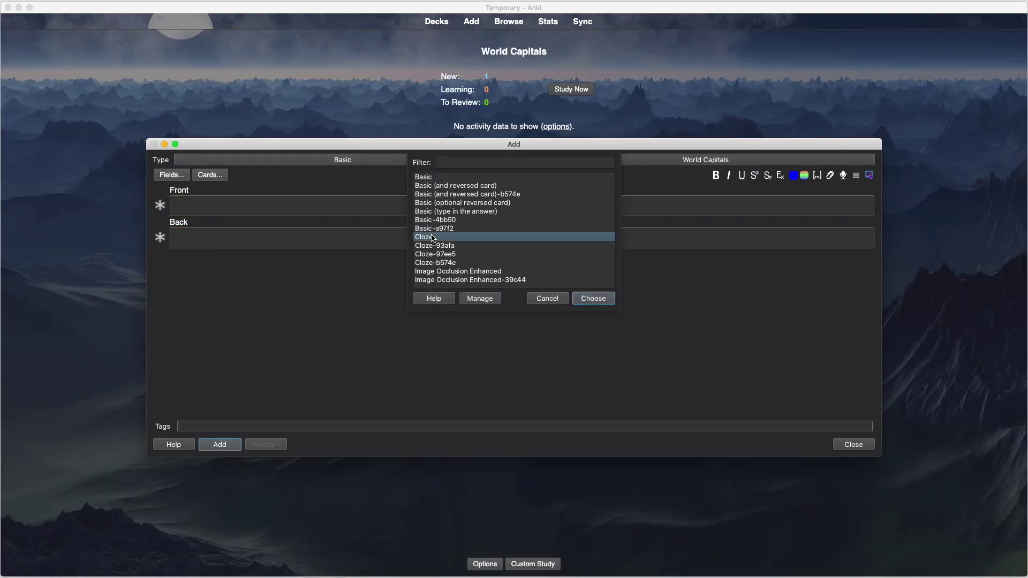
pyautogui.click(593, 299)
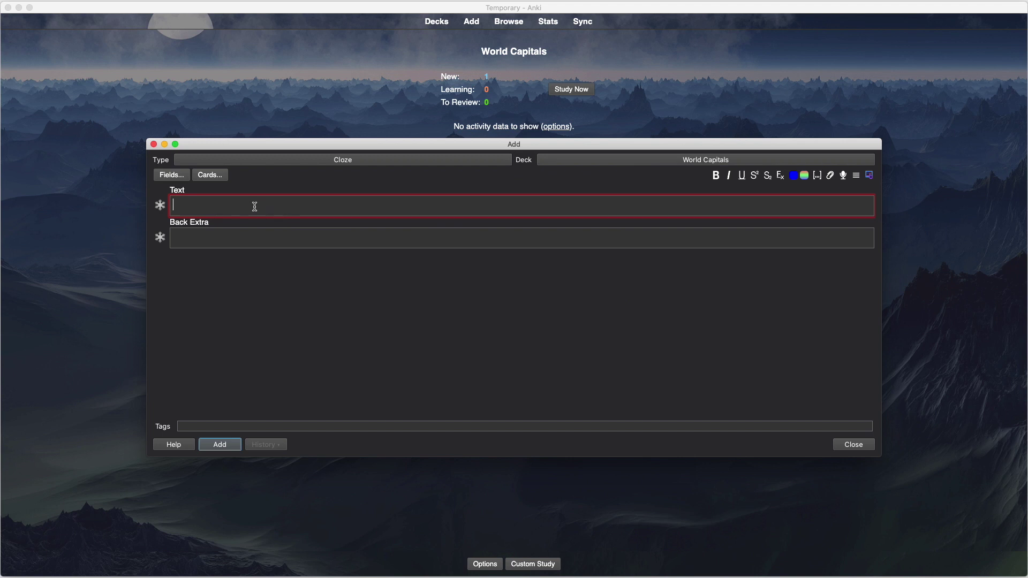
# - Enter 'The capital of Canada is Ottawa', make Ottawa a c1 cloze deletion, and add it
pyautogui.write('The capital of Canada is Ottawa')
pyautogui.hotkey('shift', 'Left')
pyautogui.hotkey('shift', 'Left')
pyautogui.hotkey('shift', 'Left')
pyautogui.hotkey('shift', 'Left')
pyautogui.hotkey('shift', 'Left')
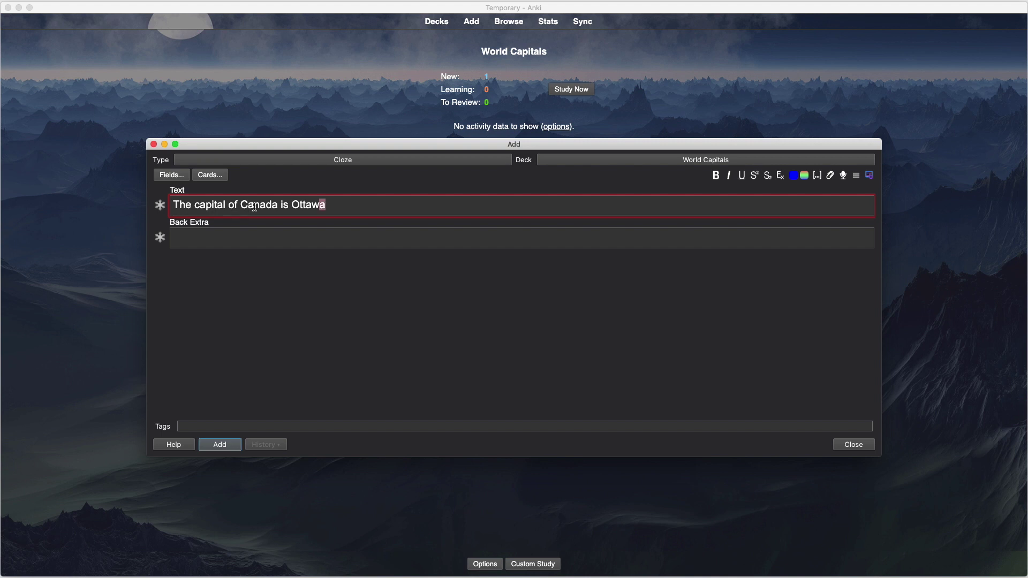
pyautogui.hotkey('shift', 'Left')
pyautogui.click(817, 176)
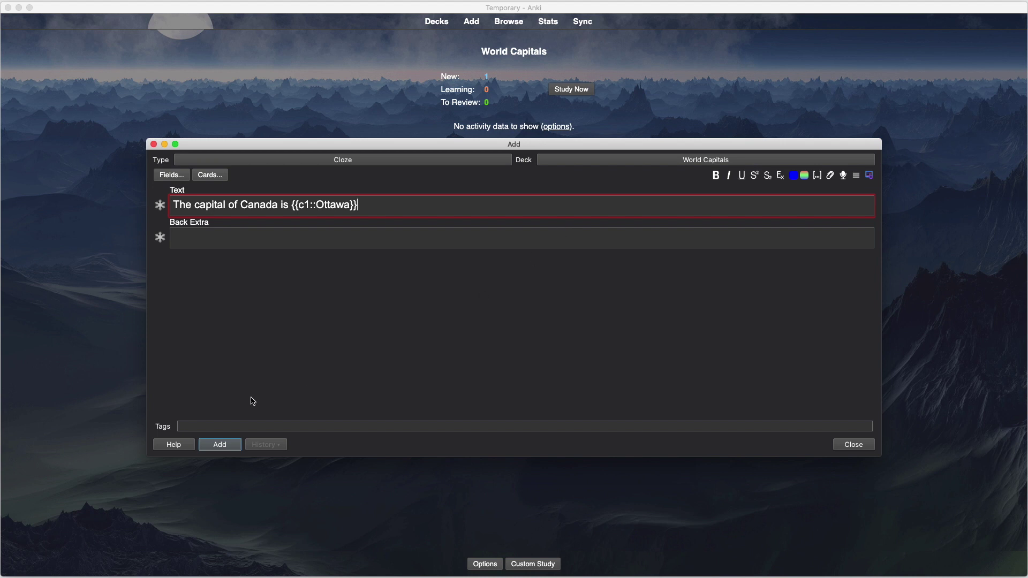
pyautogui.click(219, 447)
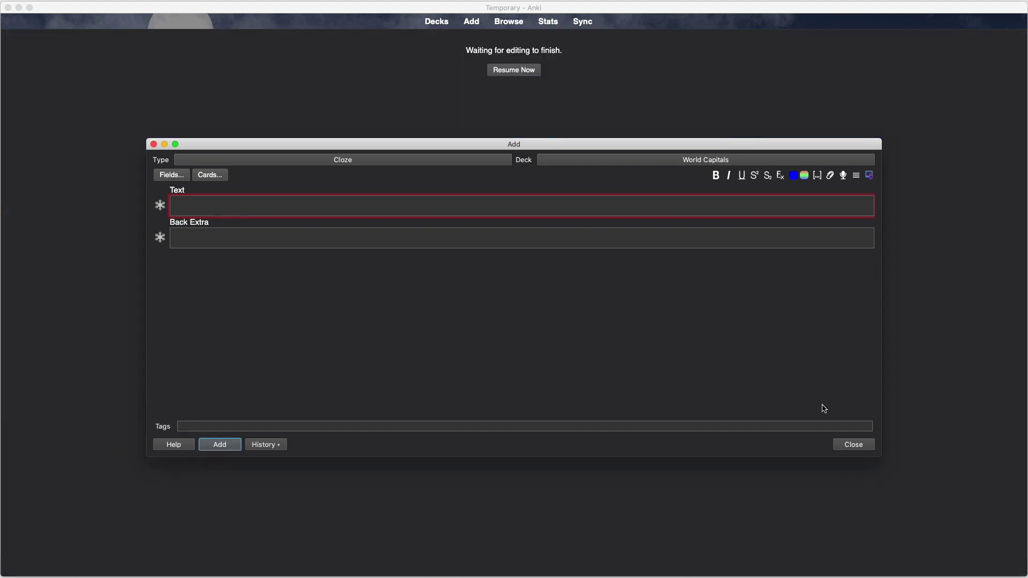
# - Add 'population size = 944,837' and a pasted Peace Tower image to Back Extra
pyautogui.click(853, 444)
pyautogui.write('op')
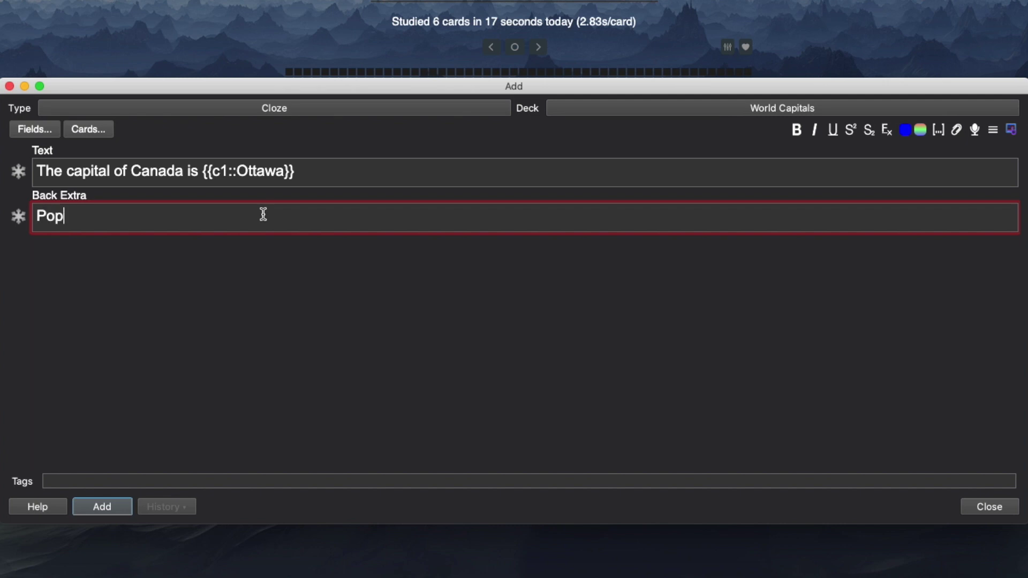
pyautogui.write('ulation size = 944,8')
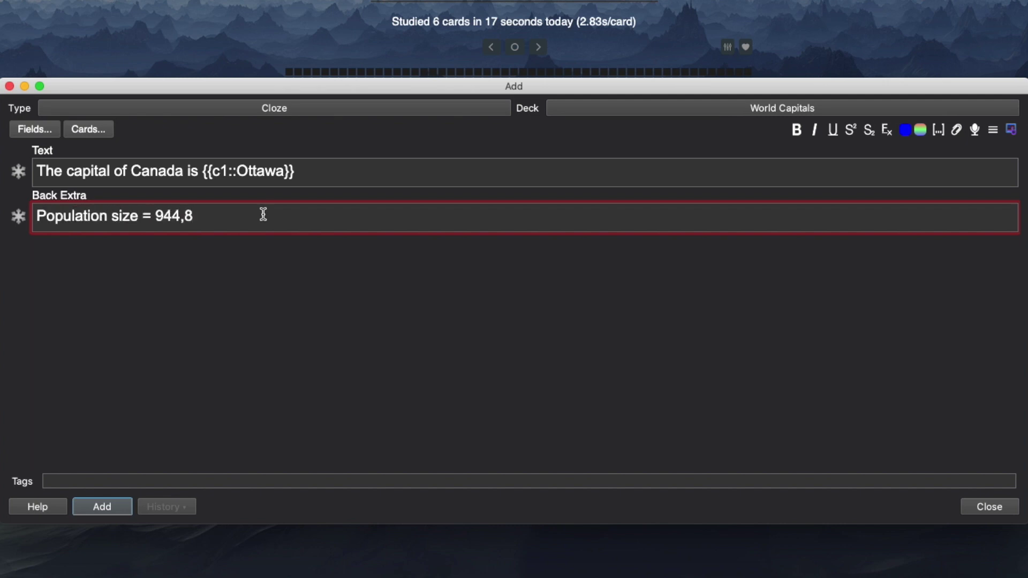
pyautogui.write('37')
pyautogui.press('Return')
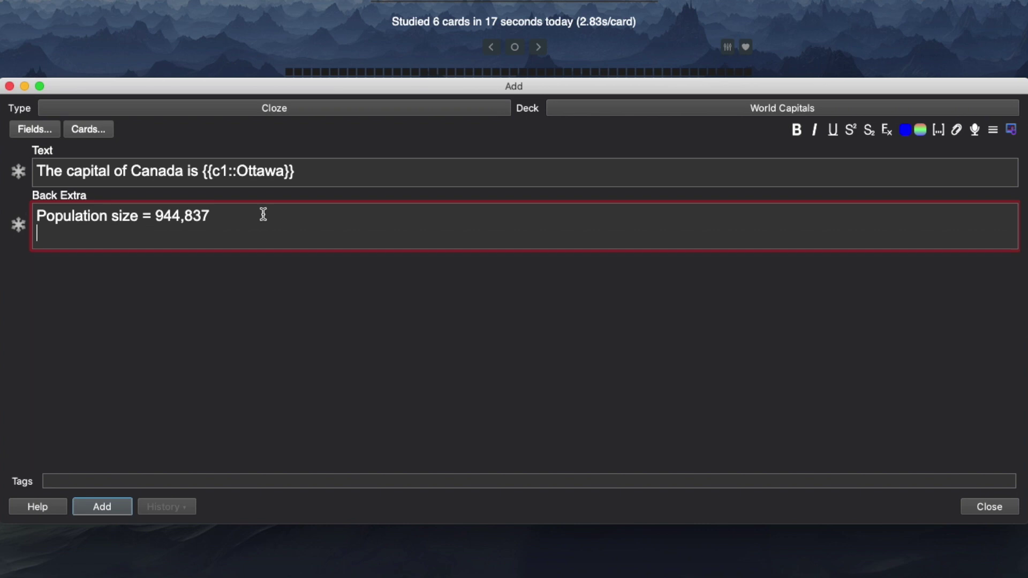
pyautogui.press('super+v')
# - Scroll through the note, close the Add window, and reveal the Canada question's answer
pyautogui.scroll(-3, 294, 336)
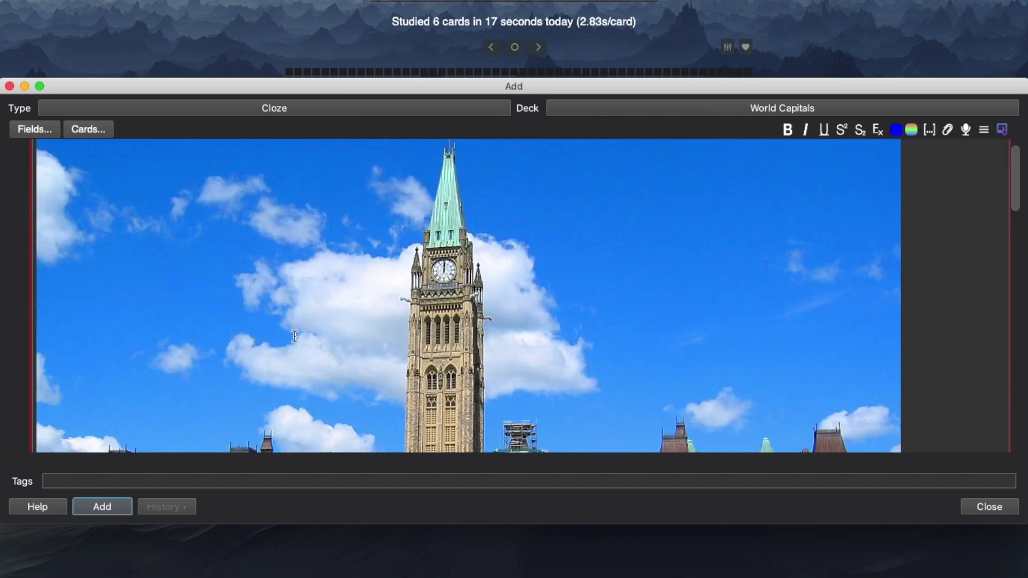
pyautogui.scroll(-10, 295, 336)
pyautogui.scroll(-5, 294, 336)
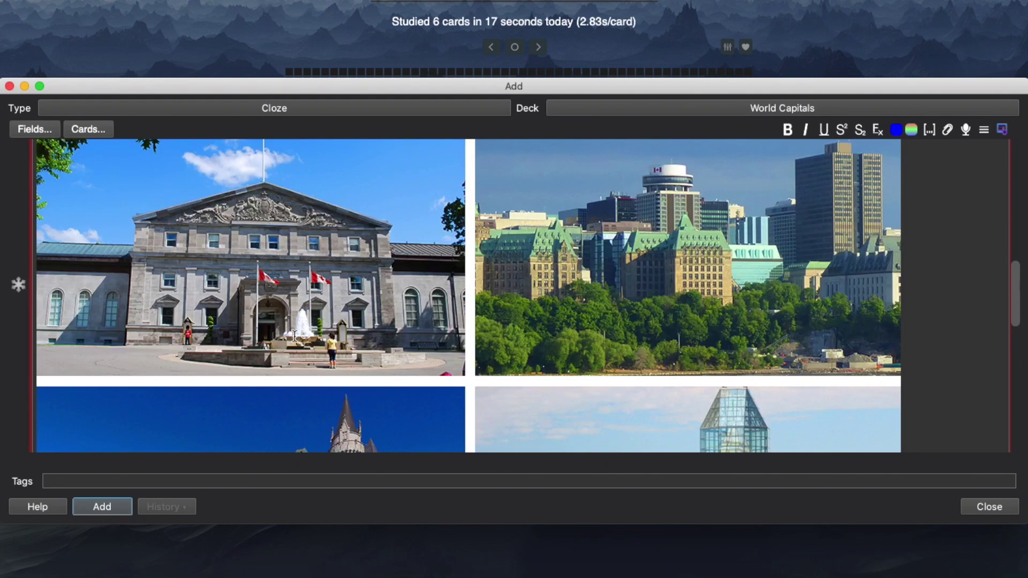
pyautogui.scroll(-6, 294, 335)
pyautogui.scroll(-3, 294, 335)
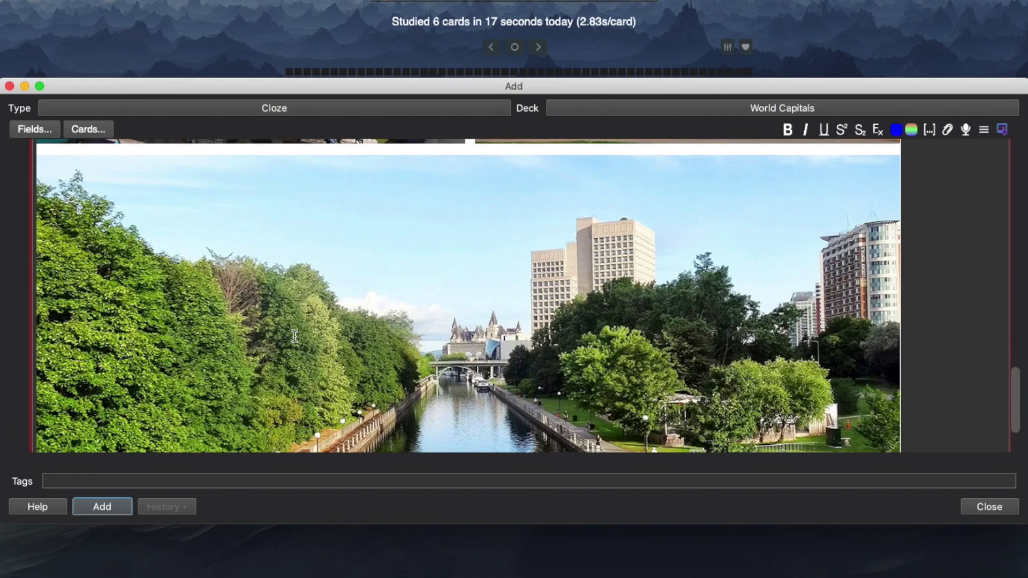
pyautogui.scroll(-2, 295, 335)
pyautogui.click(989, 509)
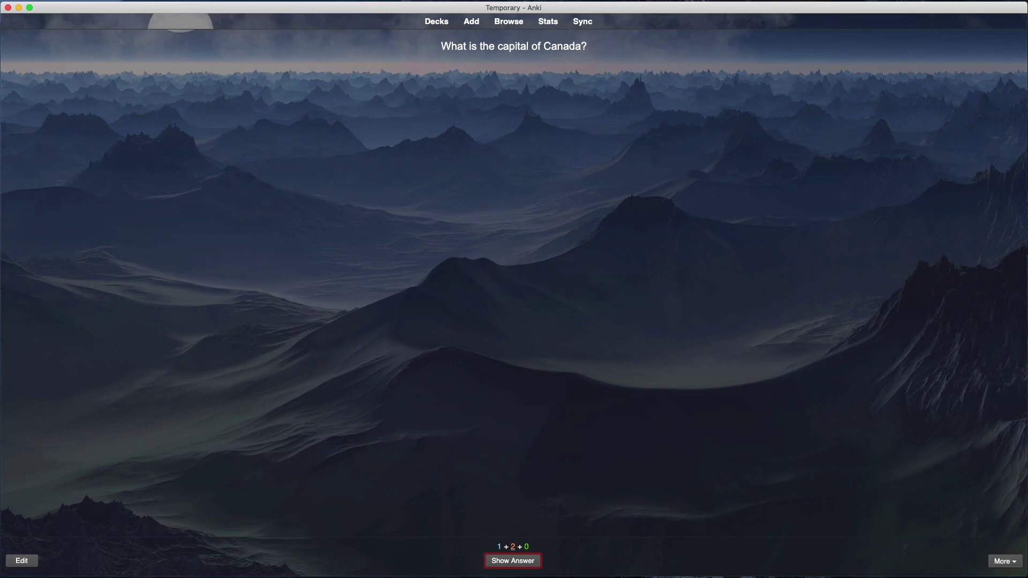
pyautogui.press('space')
# - Rate the Canada card, then add the cloze 'The capital of Kazakhstan is {{c1::Nur-Sultan}}'
pyautogui.press('space')
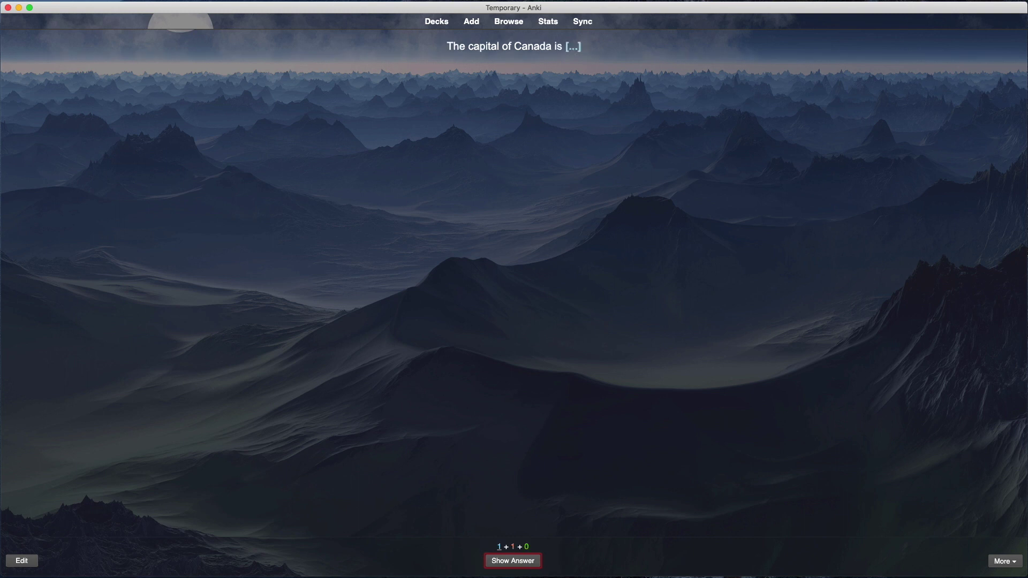
pyautogui.press('space')
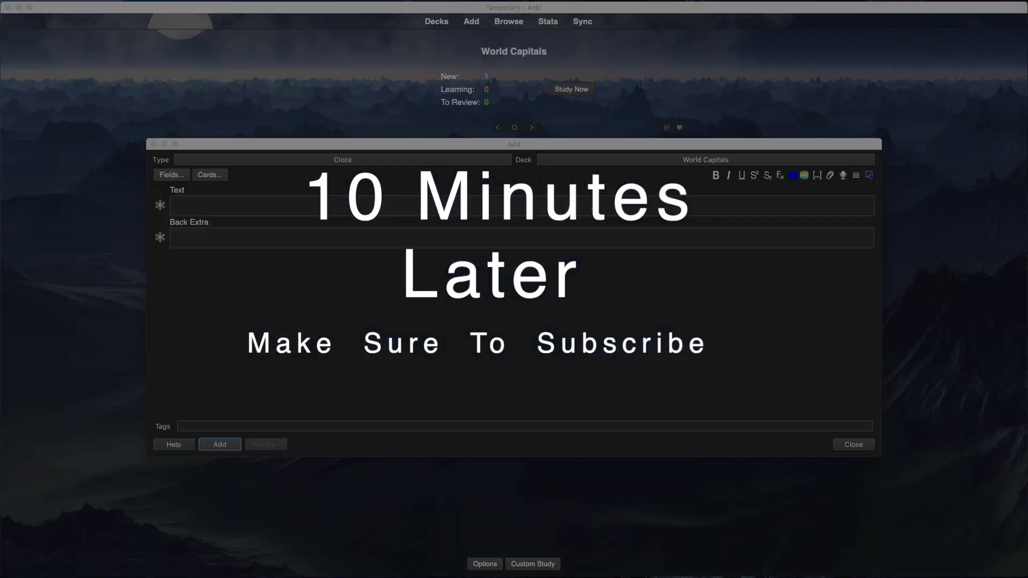
pyautogui.write('The capital of Kazakhstan is {{c1::Nur-Sultan}}')
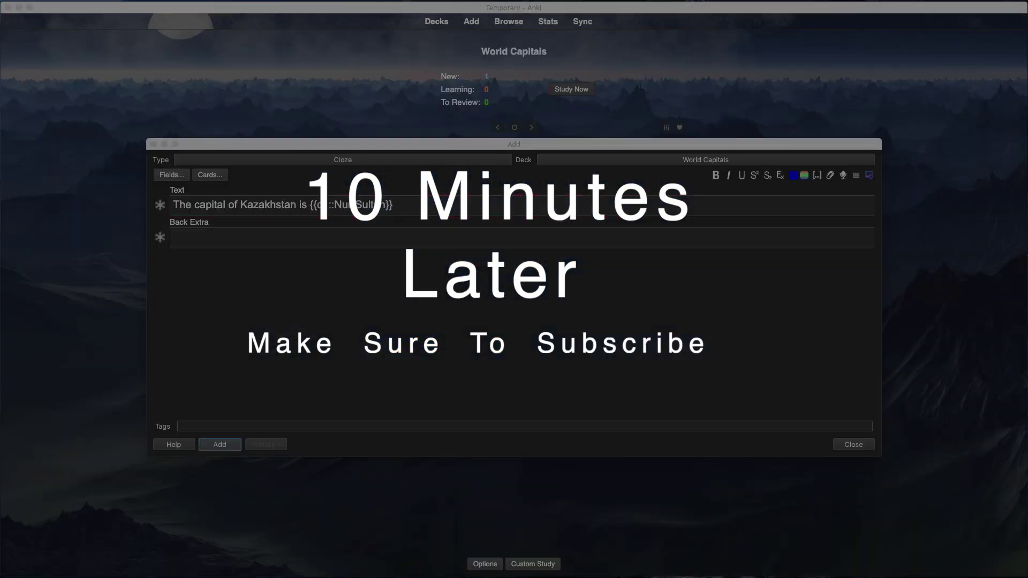
pyautogui.press('Tab')
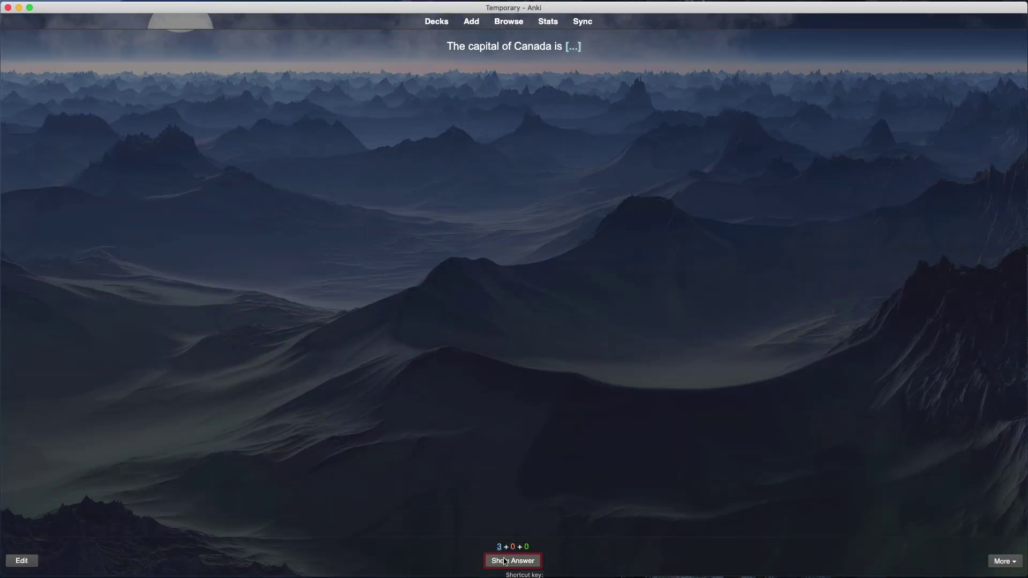
# - Reveal the Canada cloze answer, Ottawa, and rate it to reach the Kazakhstan card
pyautogui.click(504, 561)
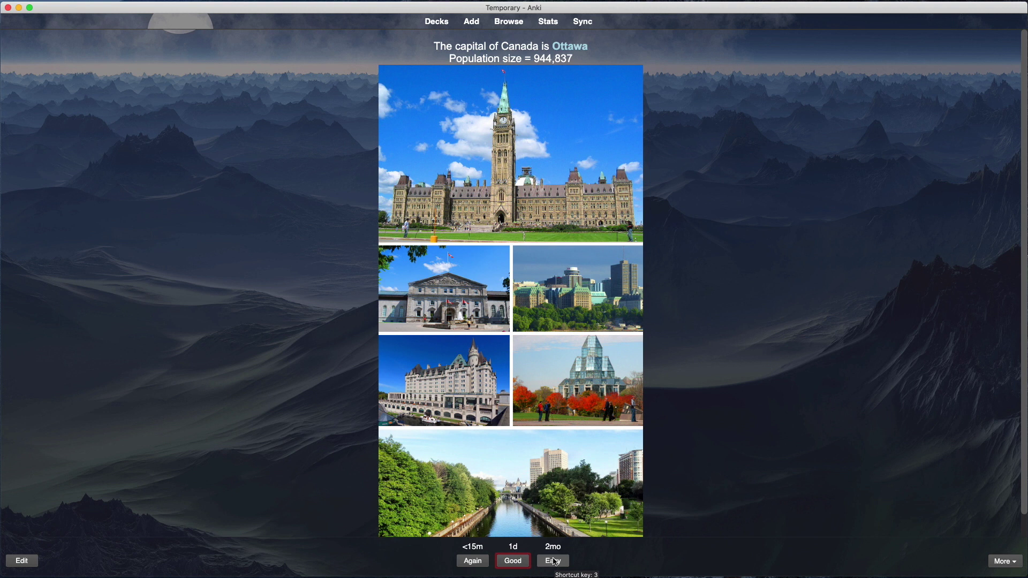
pyautogui.click(553, 560)
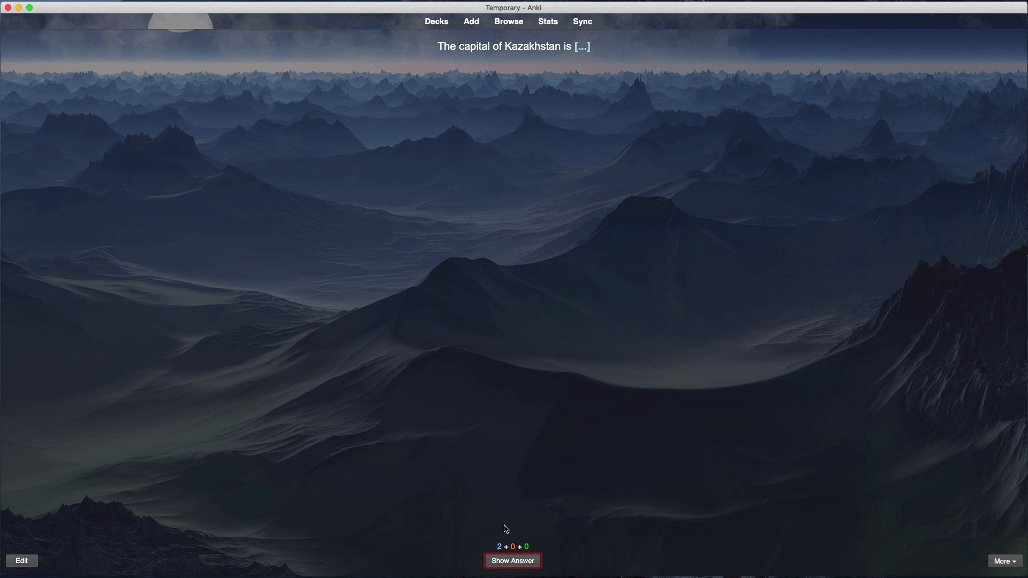
# - Reveal the Kazakhstan answer, Nur-Sultan, and rate it Again for relearning
pyautogui.press('space')
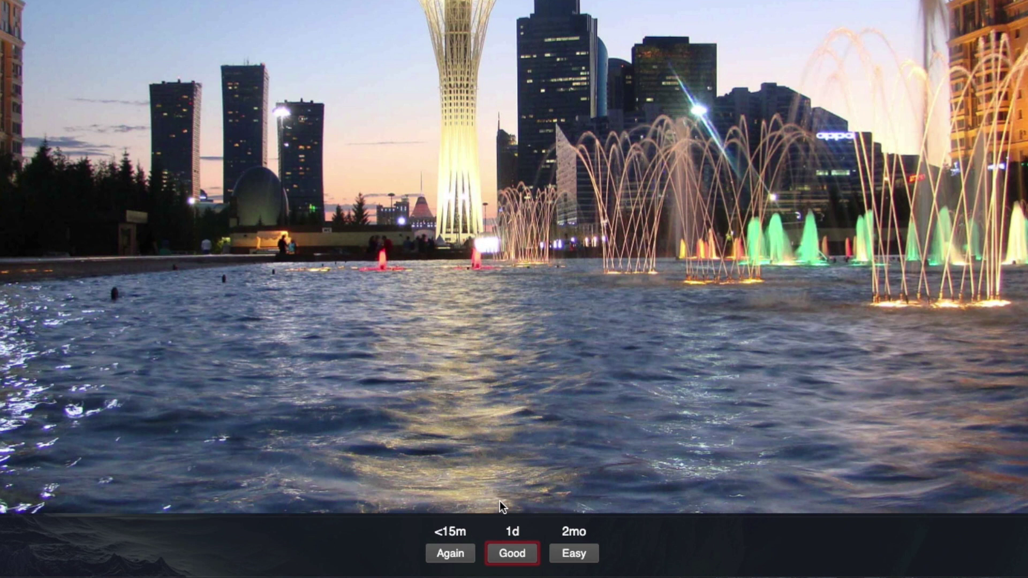
pyautogui.click(449, 551)
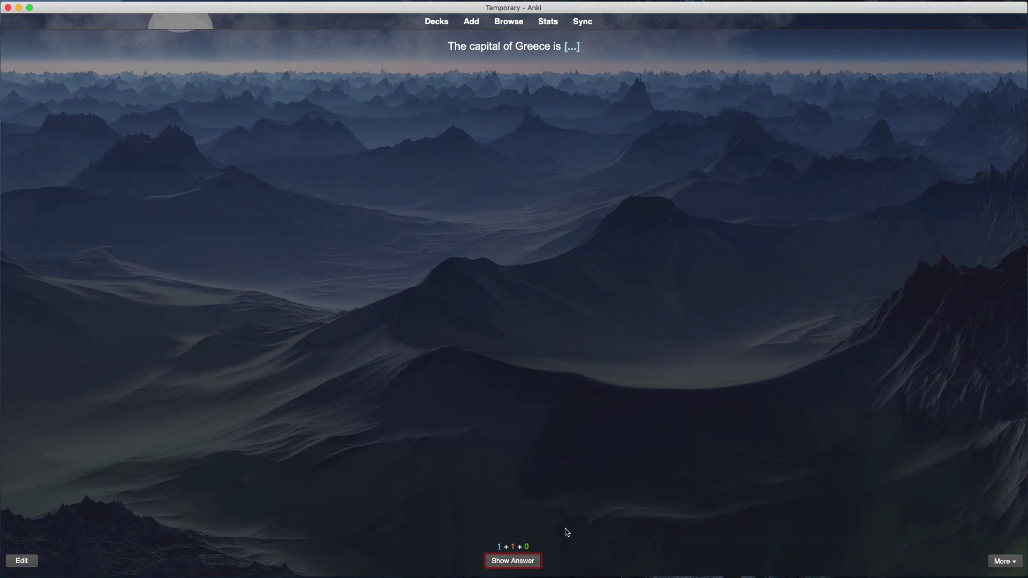
# - Rate the Greece card Good after seeing Athens, then return to the deck list
pyautogui.click(513, 562)
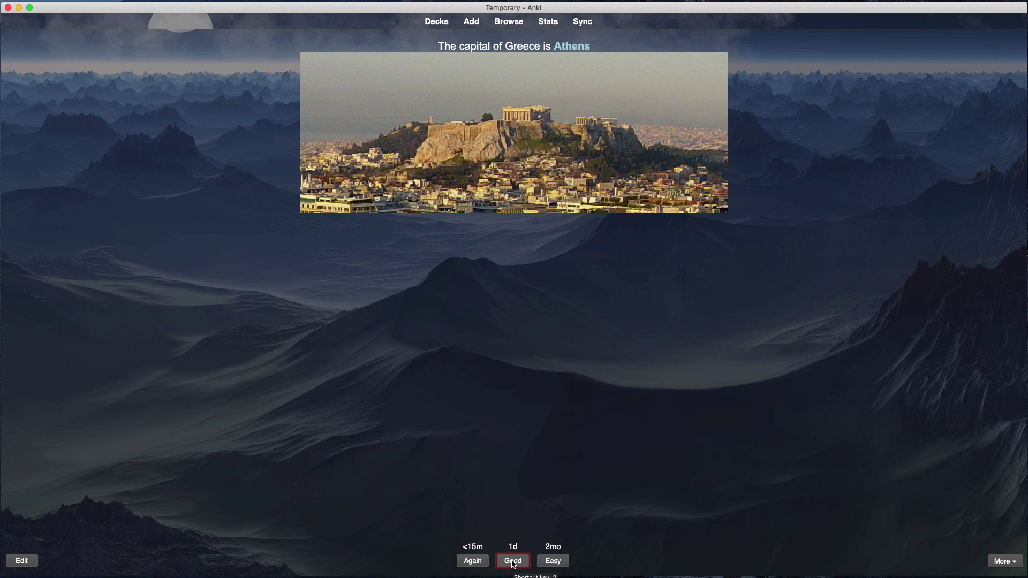
pyautogui.click(513, 562)
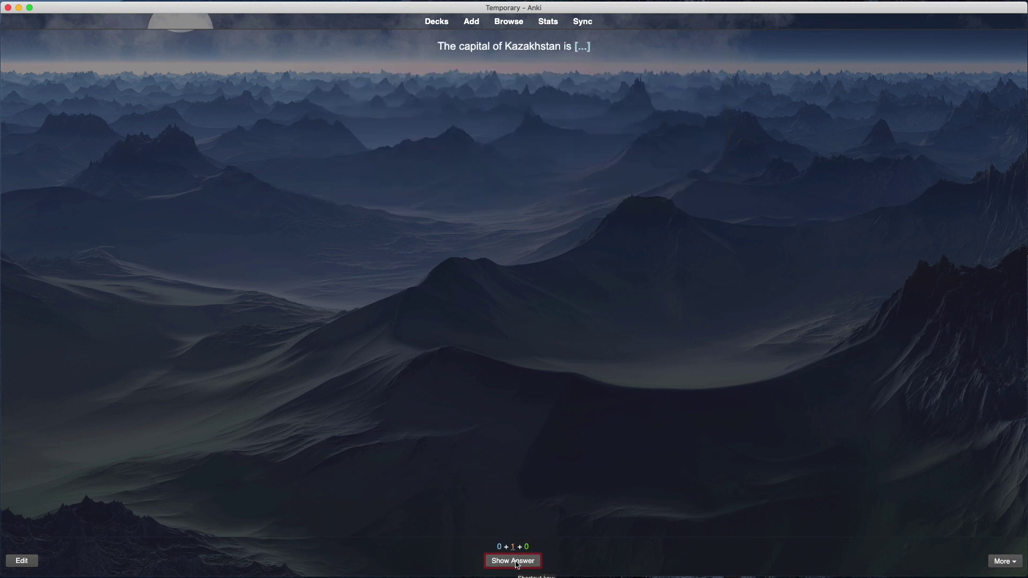
pyautogui.click(438, 23)
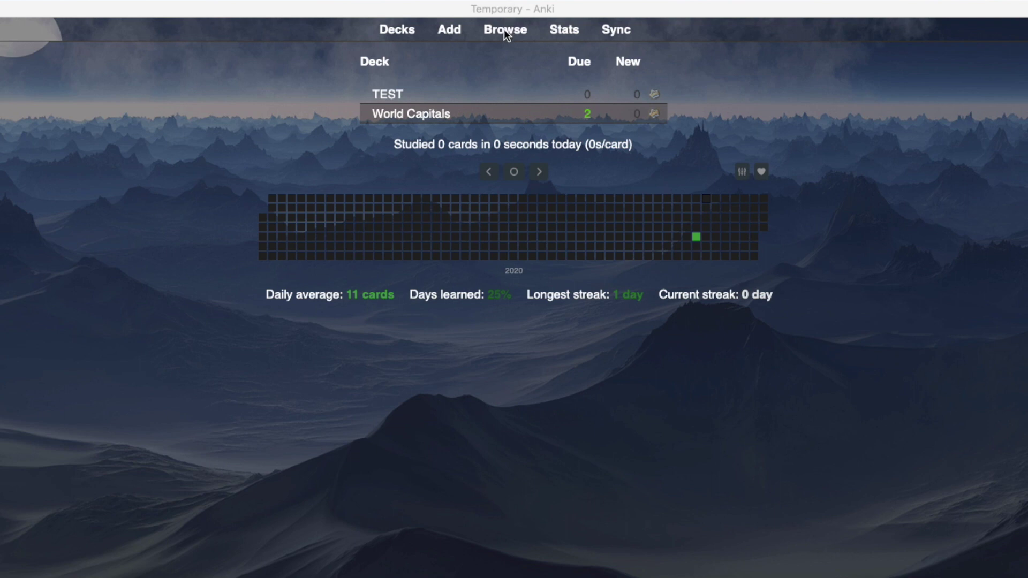
pyautogui.click(503, 29)
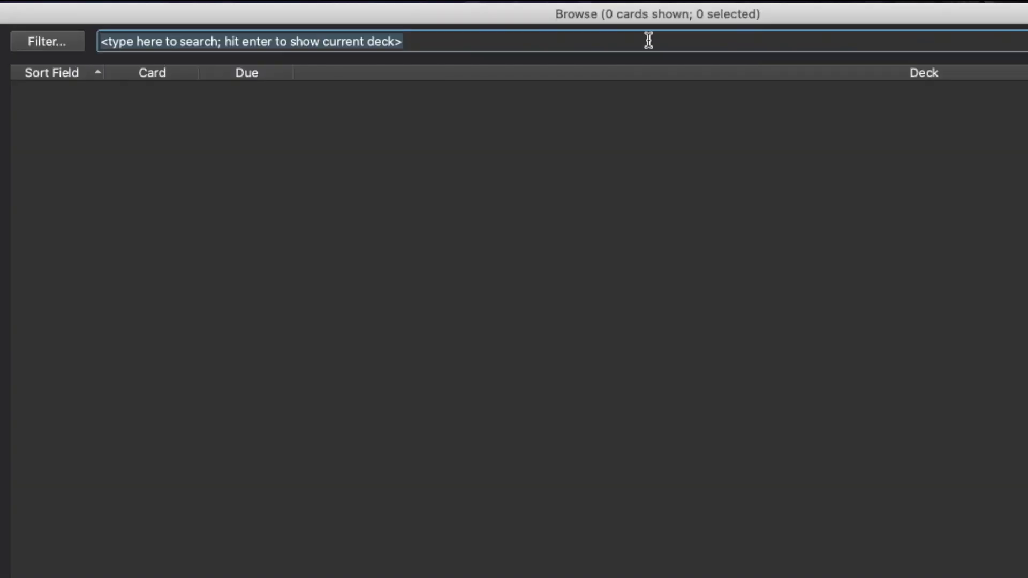
pyautogui.write('ottawa')
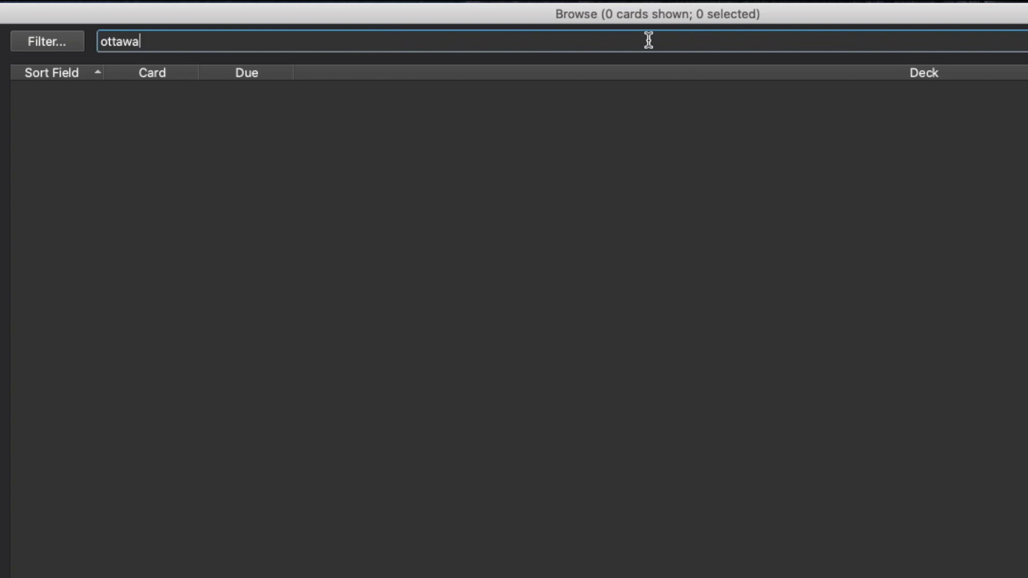
pyautogui.press('Return')
pyautogui.scroll(-5, 425, 380)
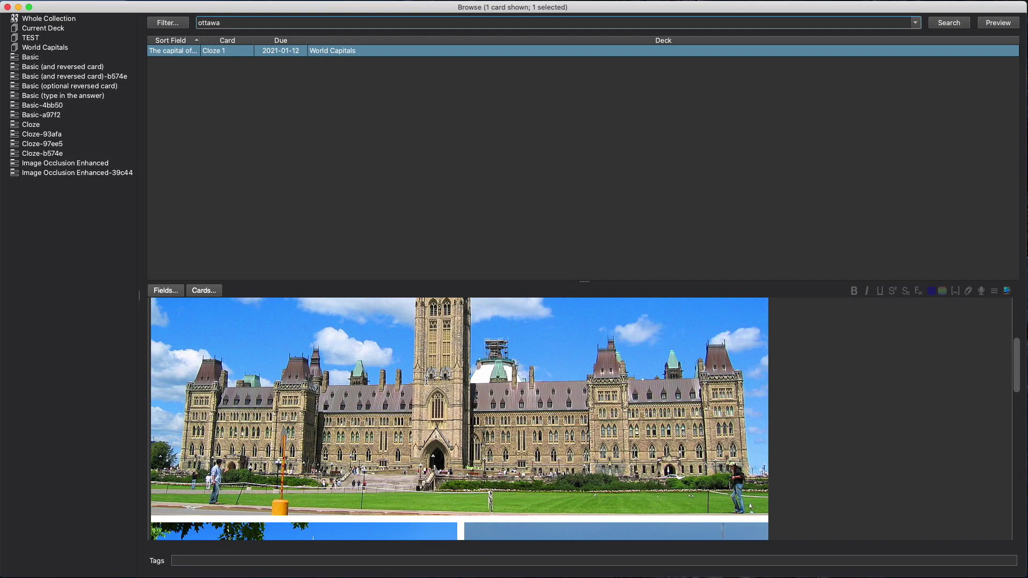
pyautogui.scroll(-10, 426, 381)
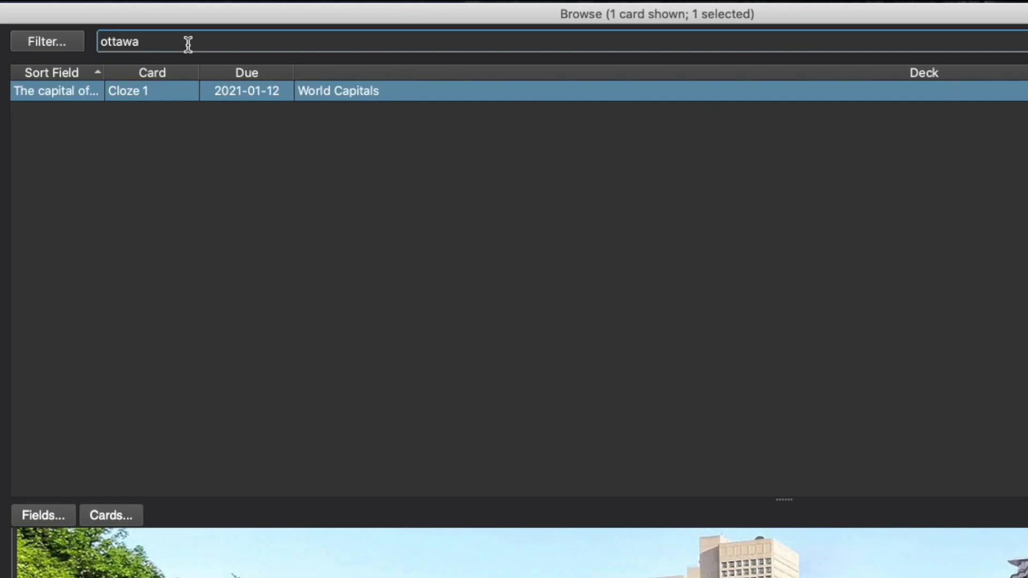
pyautogui.doubleClick(188, 43)
pyautogui.write('greece')
pyautogui.press('Return')
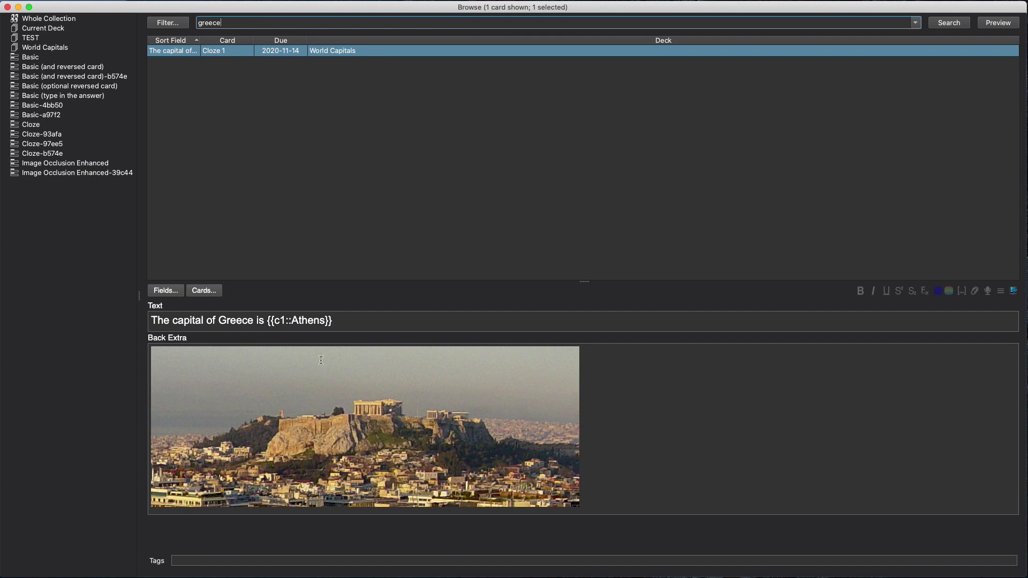
pyautogui.press('Escape')
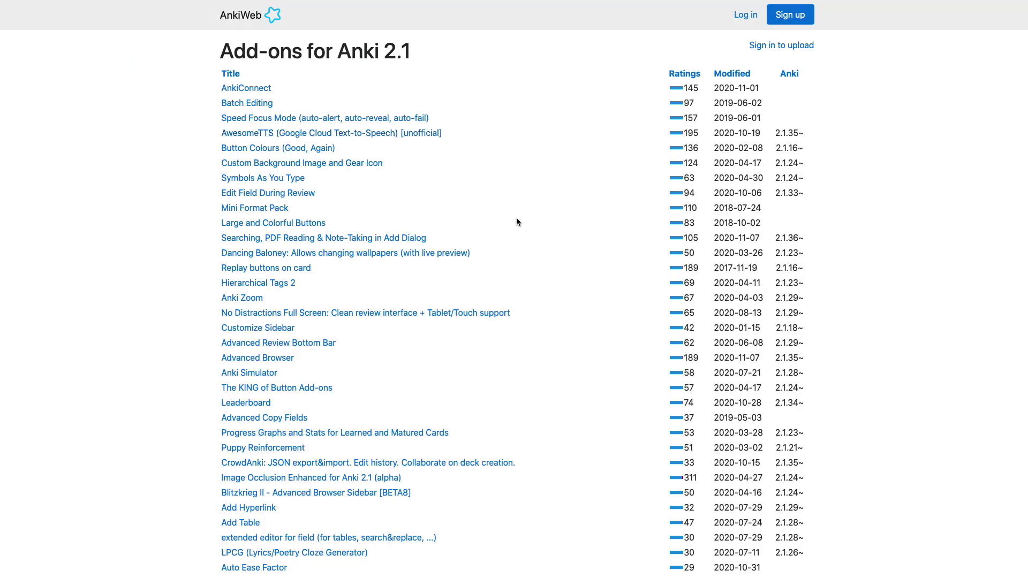
# - Scroll down the add-ons list past Japanese Support, Migaku Dictionary and AwesomeTTS
pyautogui.scroll(-5, 516, 218)
pyautogui.scroll(-6, 515, 225)
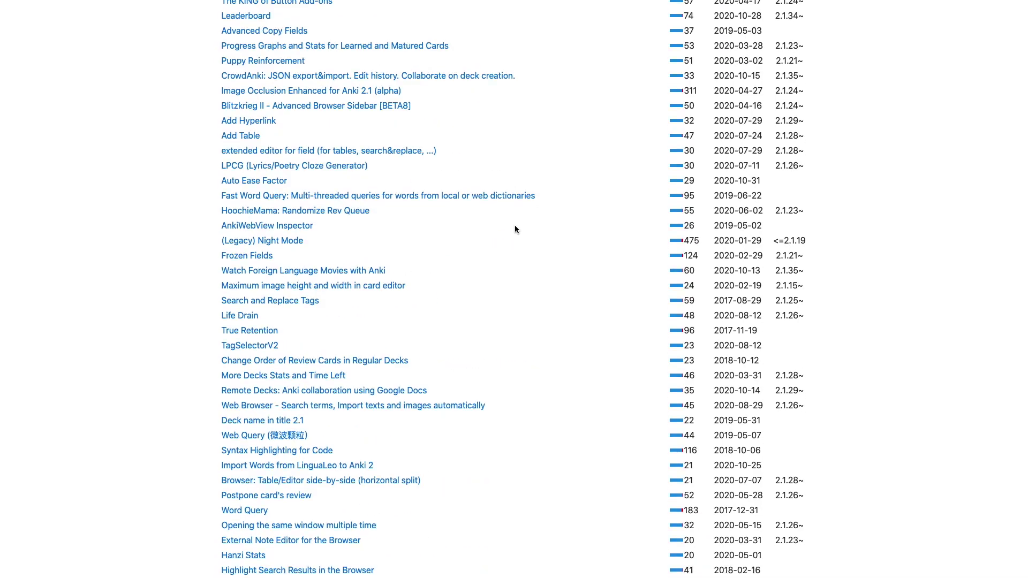
pyautogui.scroll(-10, 515, 229)
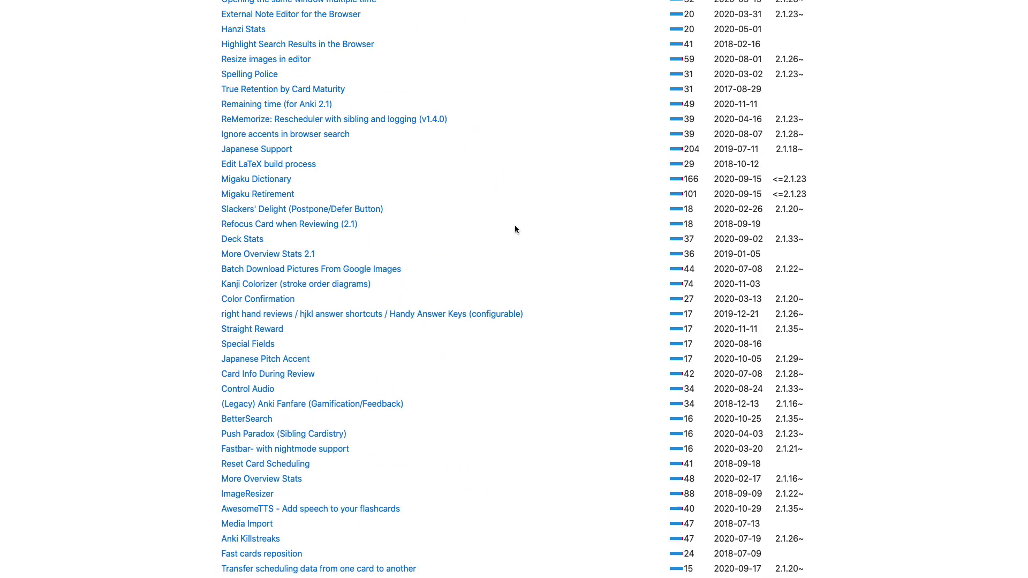